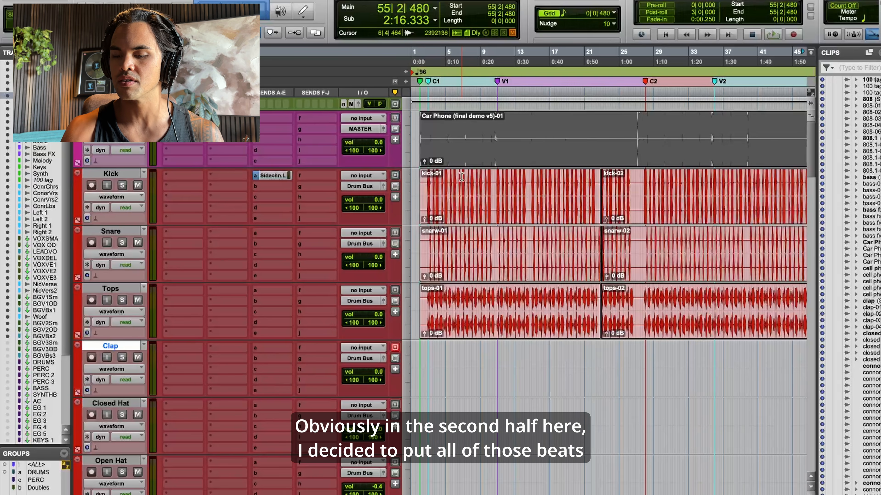
- Look over the drum tracks routed to the drum bus and select the DRUM BUS track
key(super+])
key(super+[)
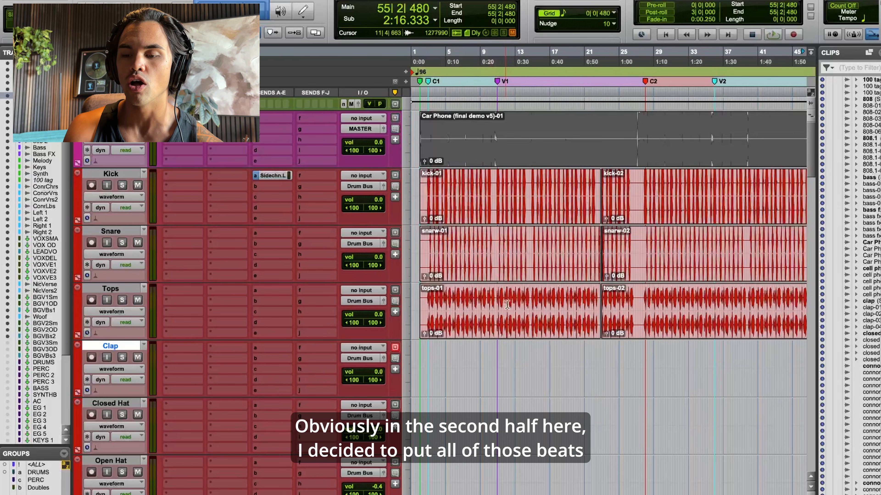
scroll(507, 305, down, 4)
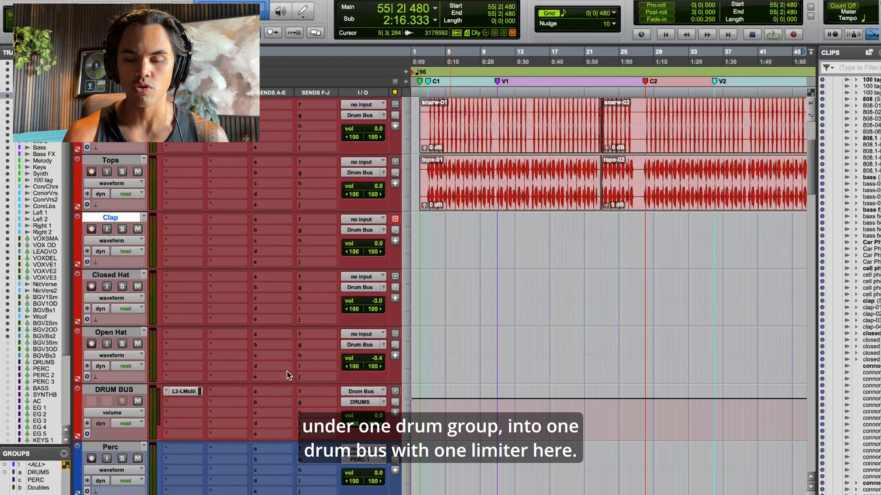
click(122, 389)
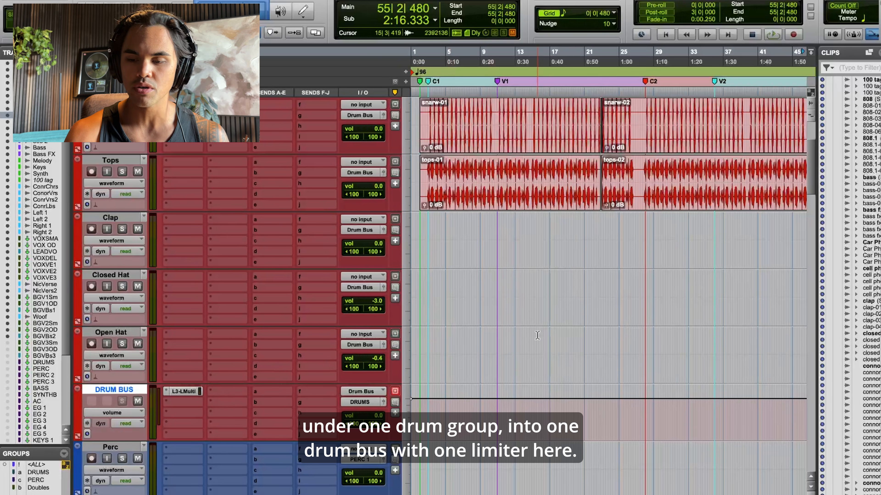
scroll(524, 323, up, 4)
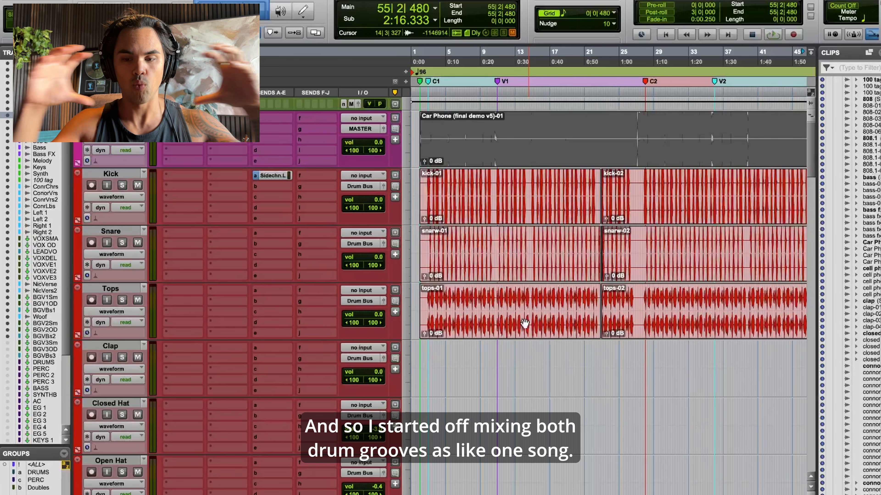
- Solo the drum tracks as a group and play the first groove from bar 35
key(super+bracketleft)
click(559, 241)
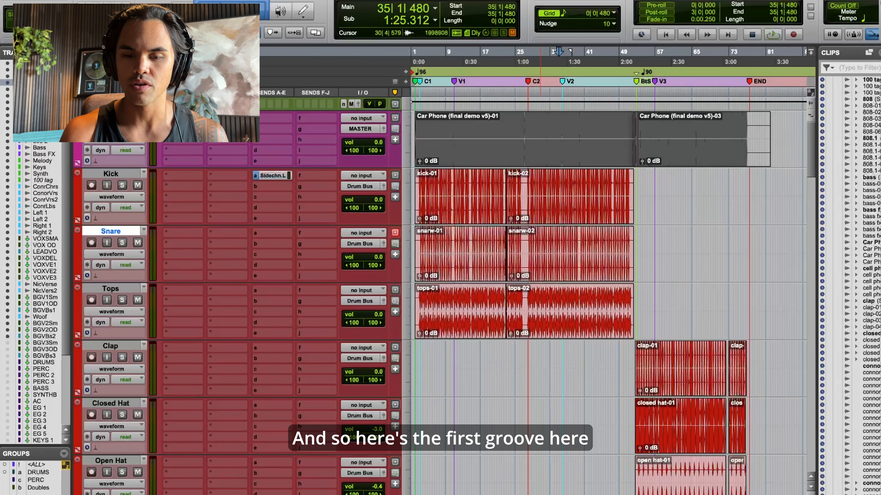
click(122, 185)
key(space)
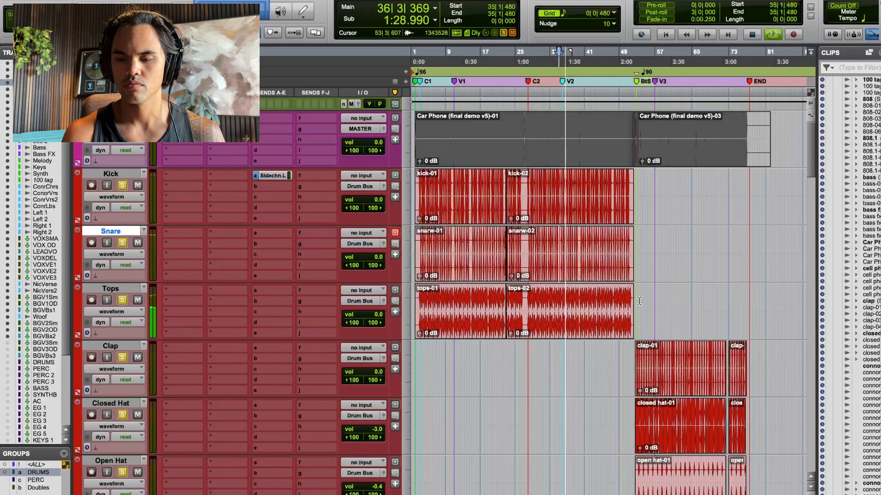
key(space)
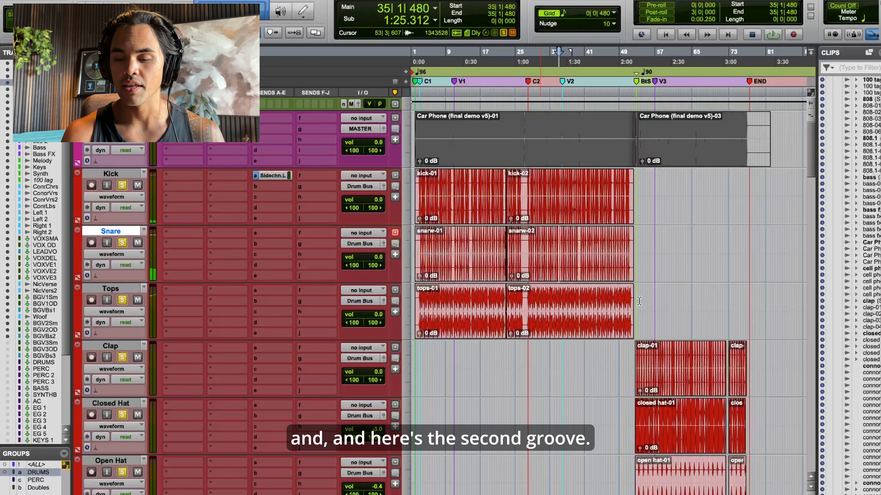
- Play the second drum groove from bar 56, after the beat switch
click(653, 297)
key(space)
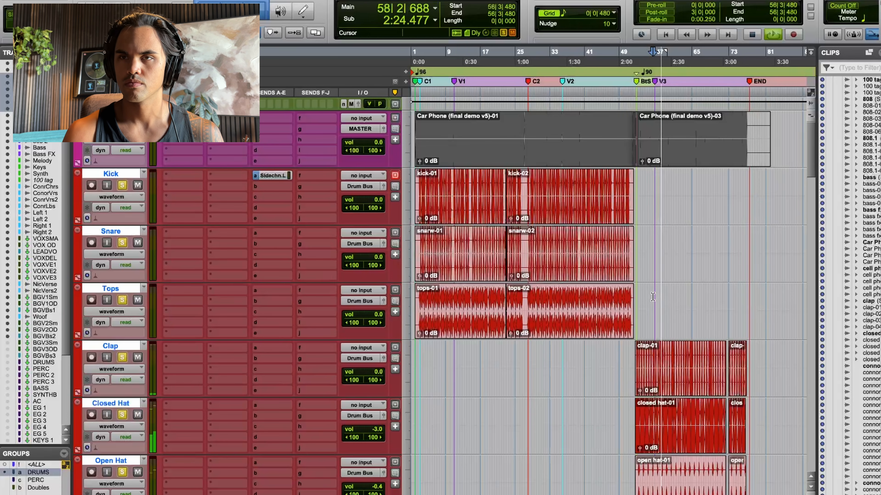
key(space)
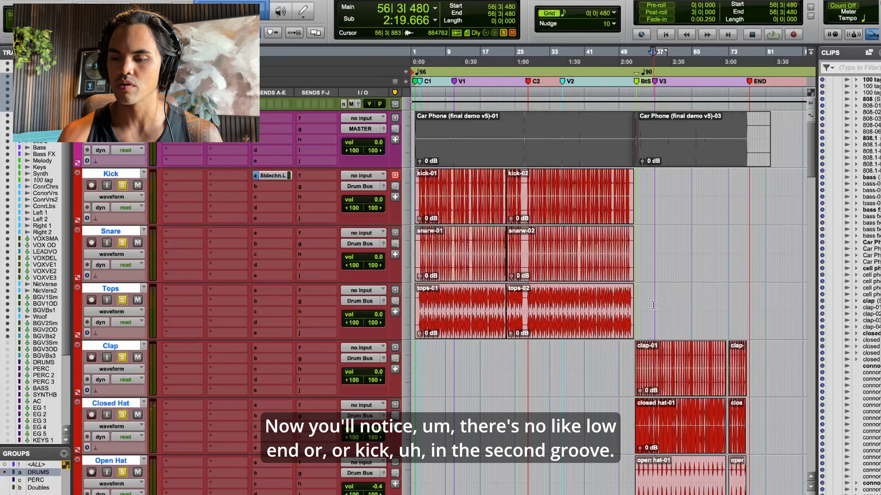
- Examine the low-end tracks of the second groove and the L3-LL Multimaximizer settings on the drum bus
key(super+])
scroll(653, 305, down, 10)
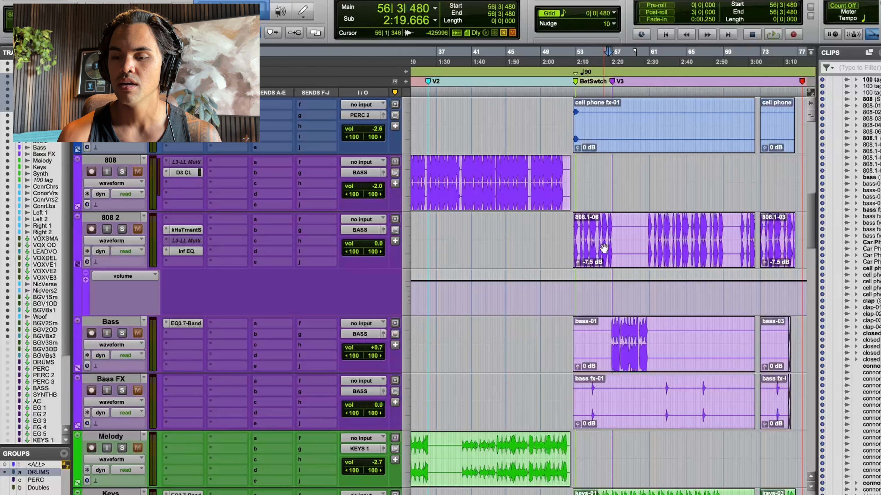
scroll(635, 198, up, 15)
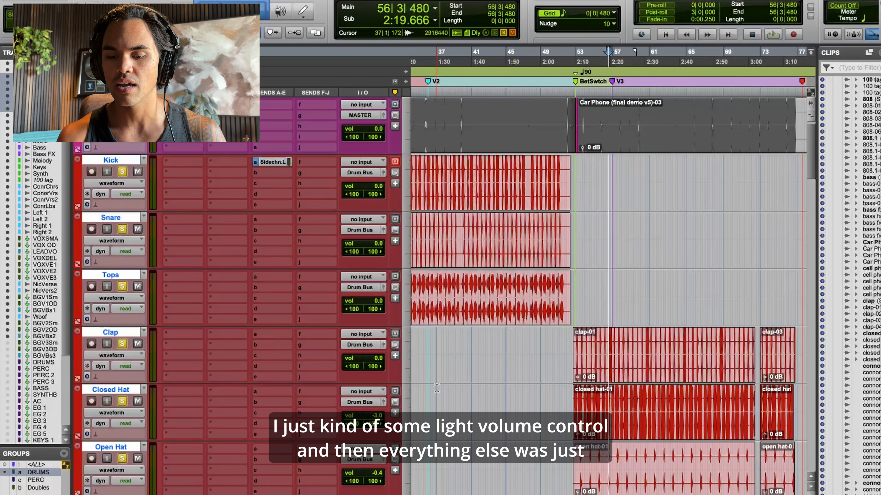
scroll(416, 367, down, 3)
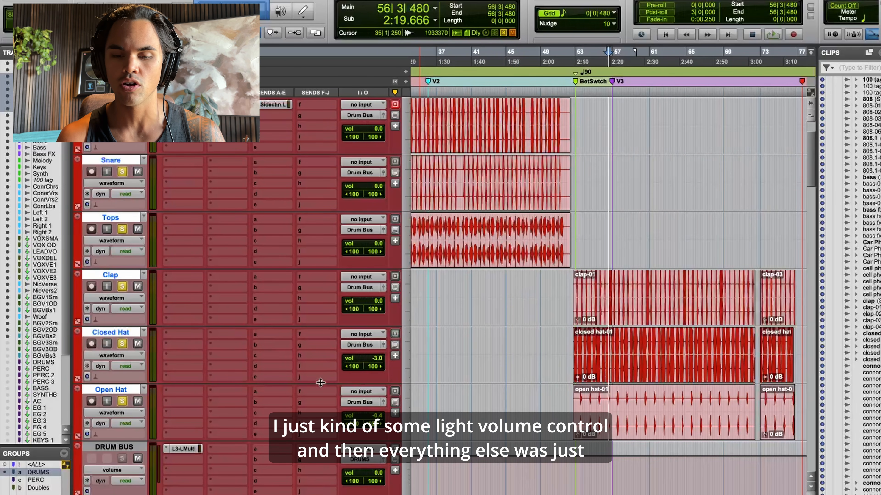
click(182, 449)
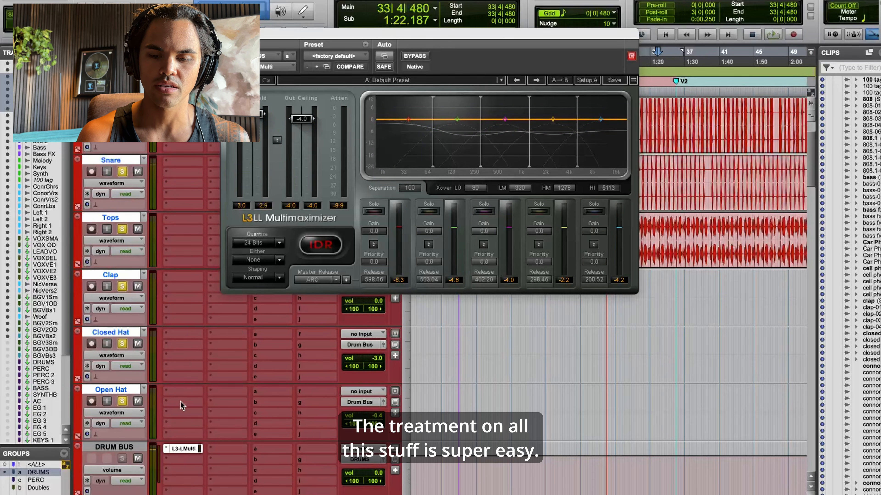
click(187, 449)
- Play the Perc part from bar 54 and the Cell Phone effect from just before the beat switch
scroll(187, 448, down, 10)
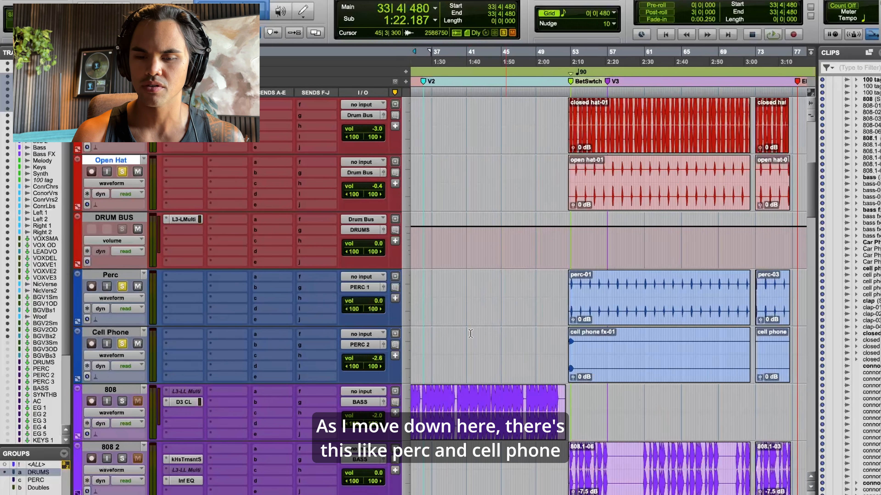
click(587, 285)
key(space)
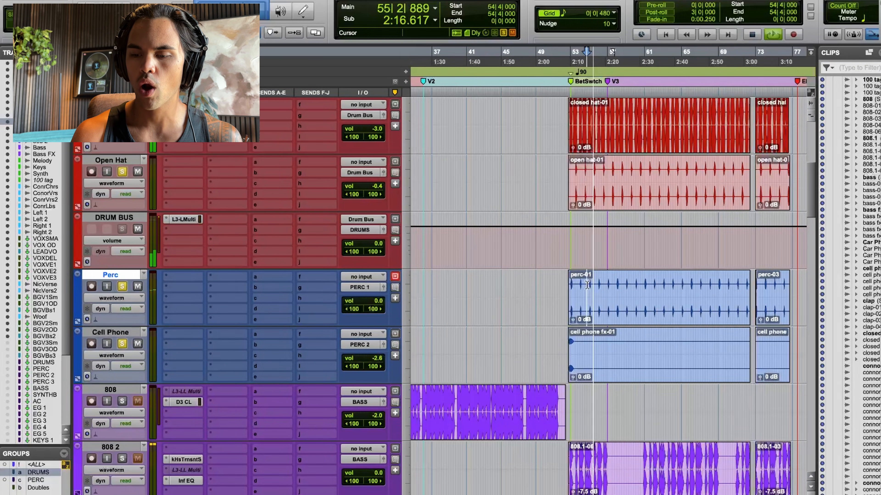
click(567, 342)
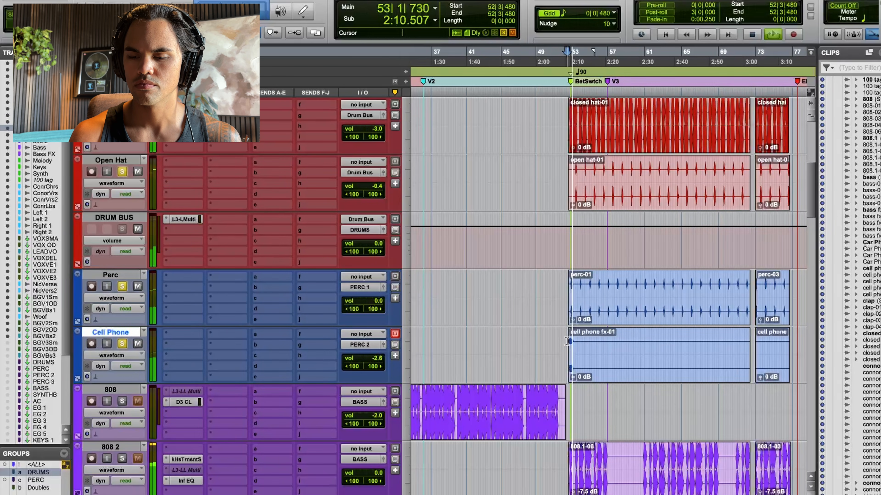
key(space)
- Add the 808 and 808 2 tracks to the solo and play the first beat from bar 2
scroll(450, 332, left, 3)
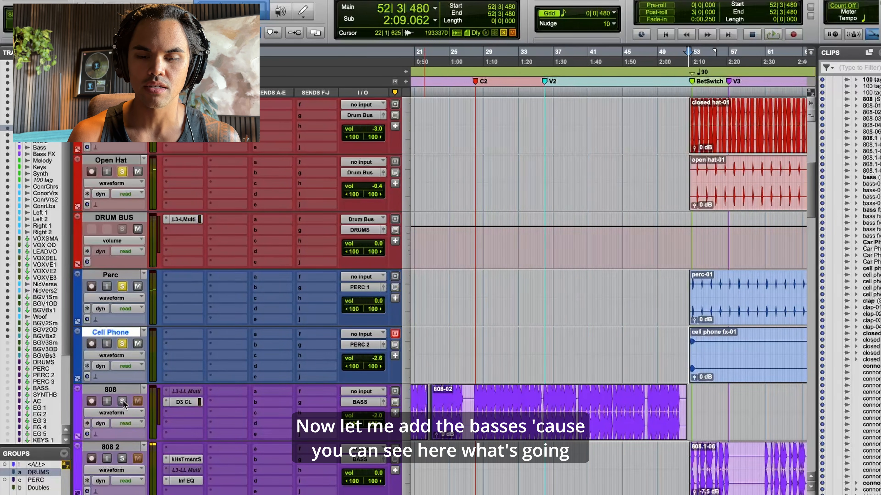
scroll(611, 381, left, 10)
scroll(610, 382, down, 3)
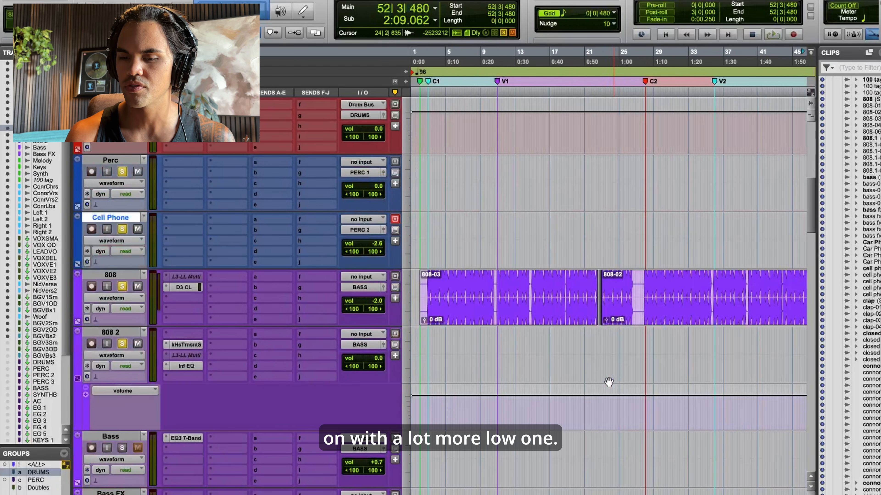
click(426, 343)
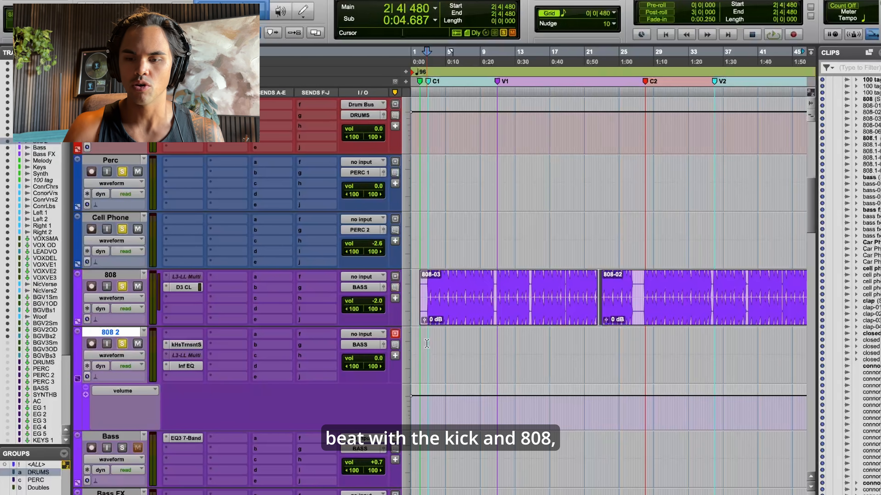
key(space)
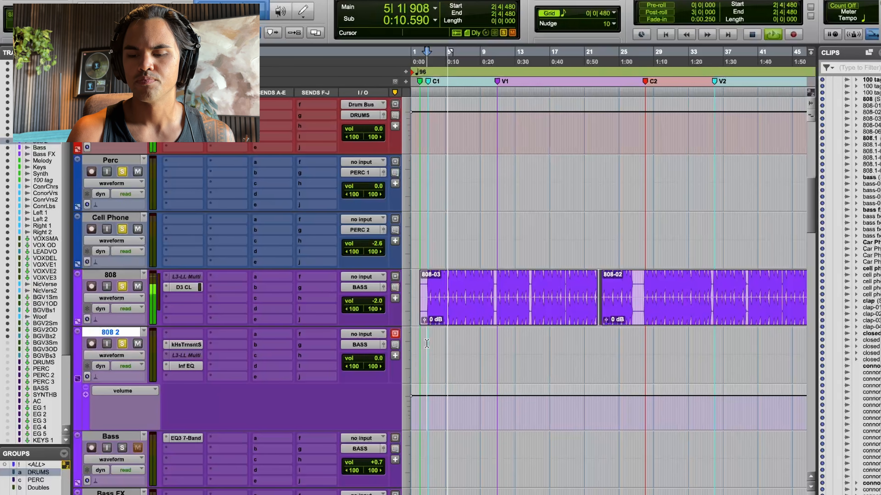
key(space)
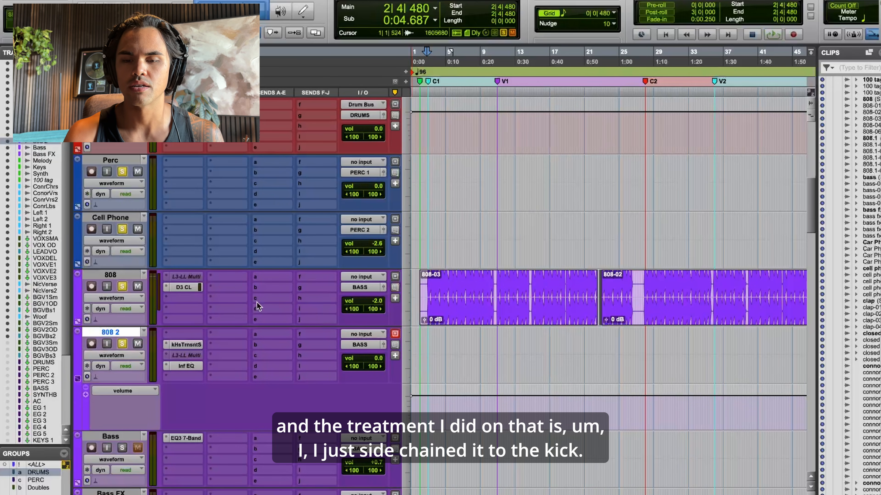
- Open the D3 CL compressor on the 808 track and play the beat to examine its sidechain ducking
click(178, 287)
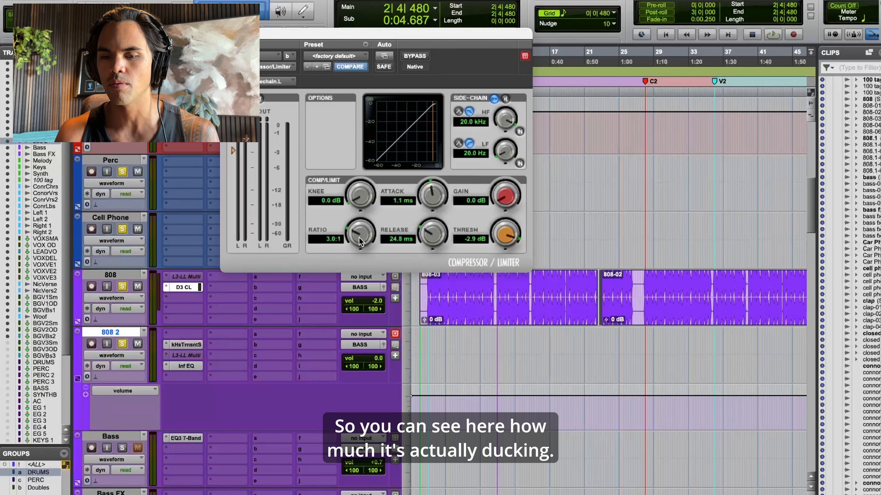
key(space)
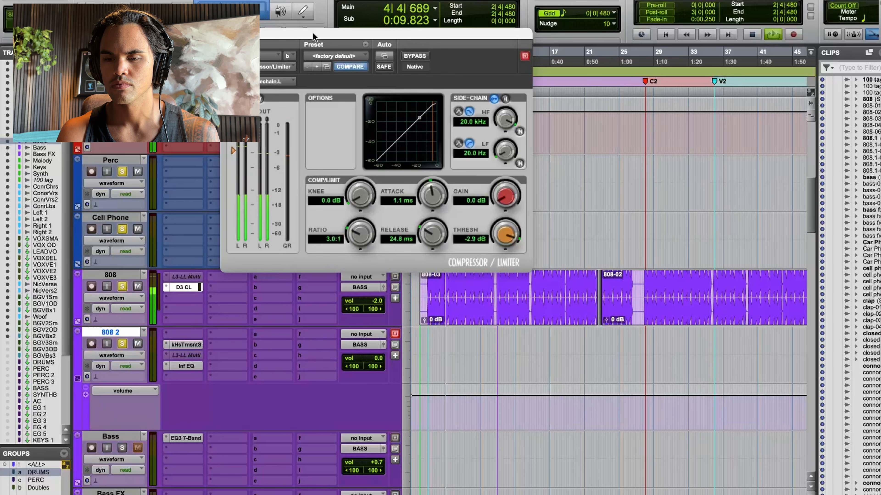
key(space)
- Play the 808 2 low end from bar 52, just before the beat switch
scroll(560, 281, right, 10)
scroll(520, 312, down, 2)
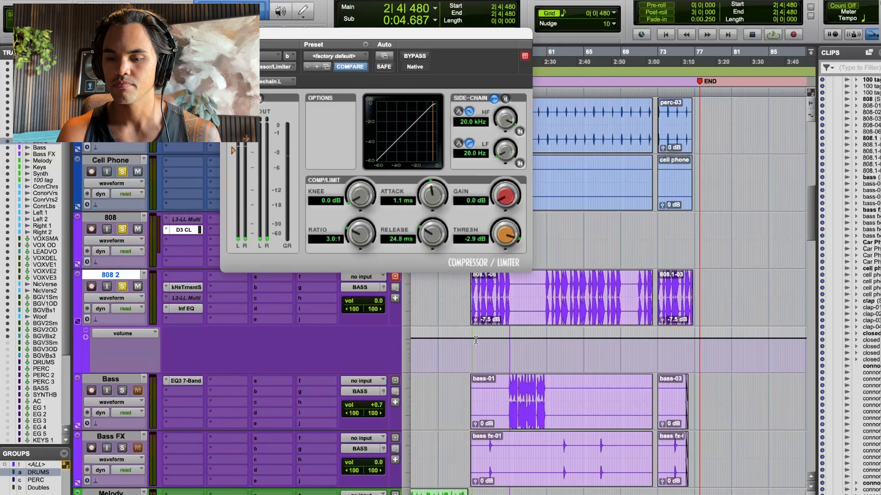
click(470, 342)
key(super+bracketright)
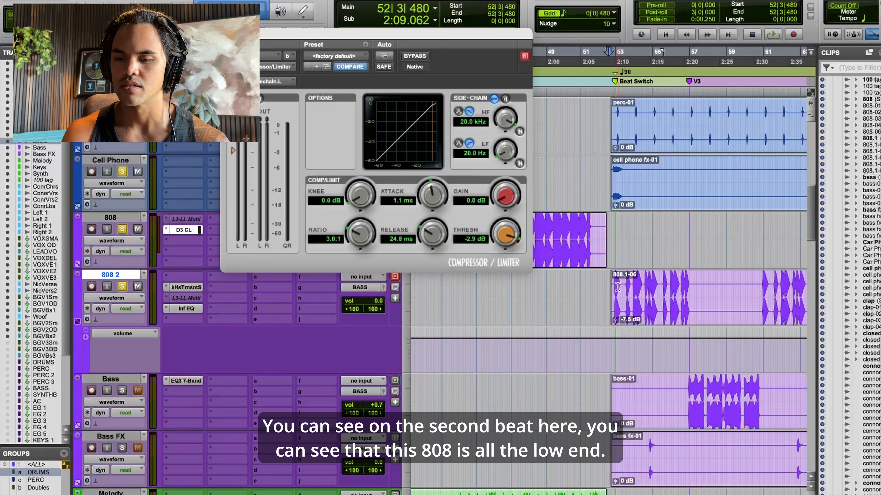
key(space)
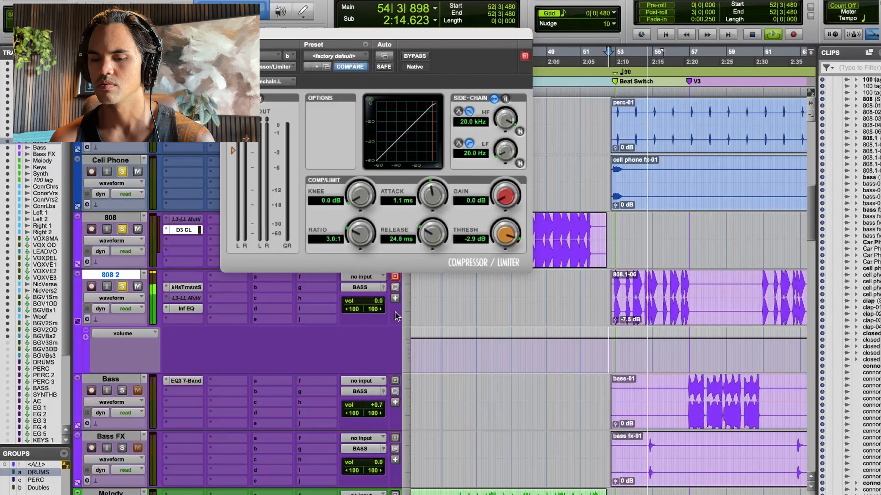
- Add the Bass track to the solo and play its part from bar 56, just before the V3 marker
click(121, 391)
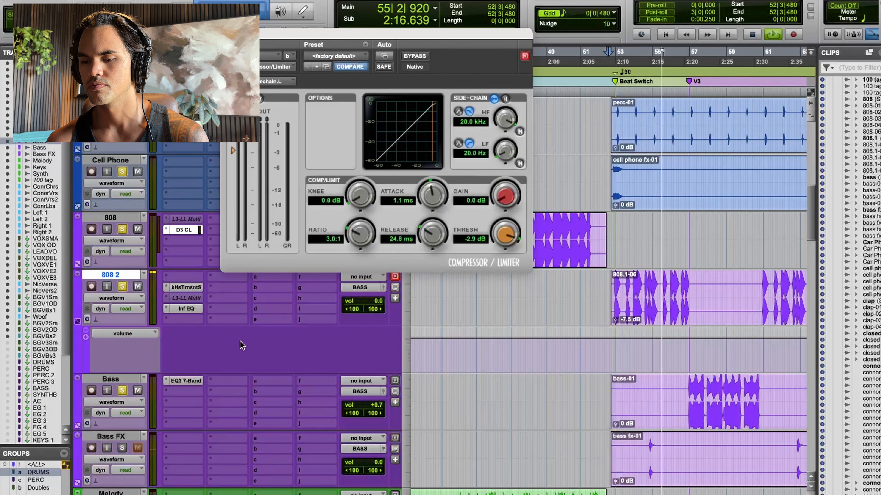
key(space)
click(686, 382)
key(space)
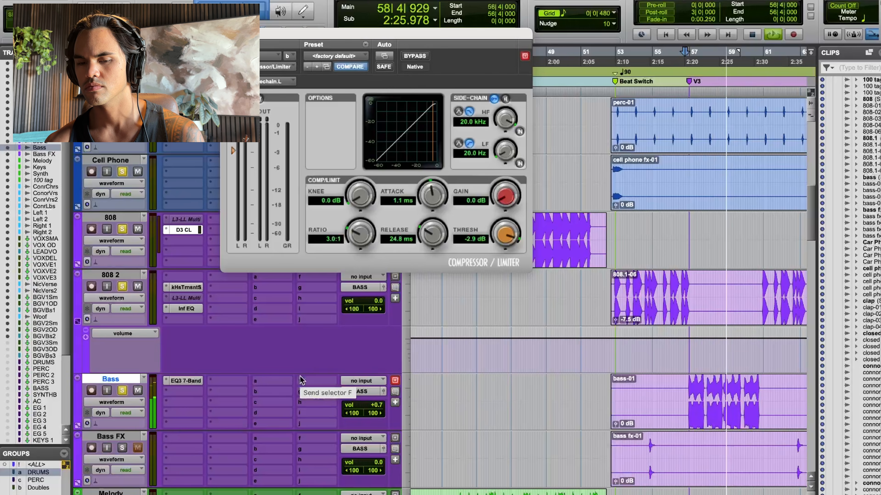
key(space)
- Examine the Transient Shaper and Inf EQ on the 808 2 track and play it soloed from bar 52
click(185, 288)
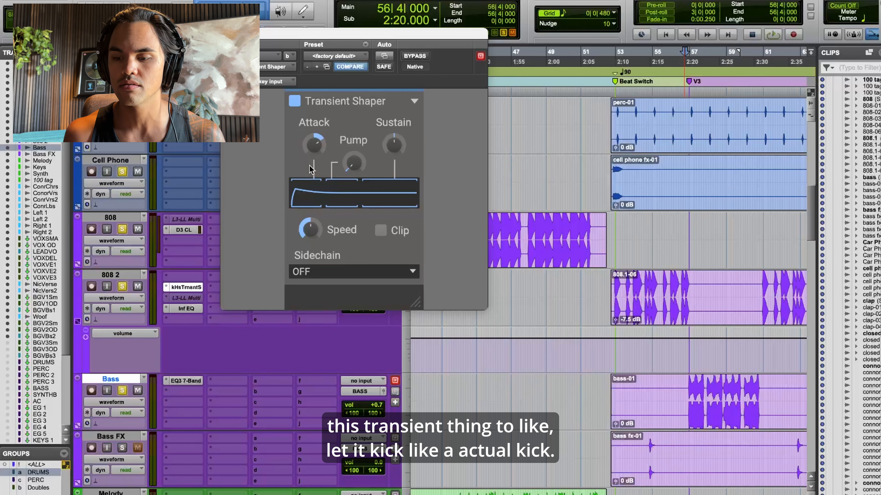
click(186, 309)
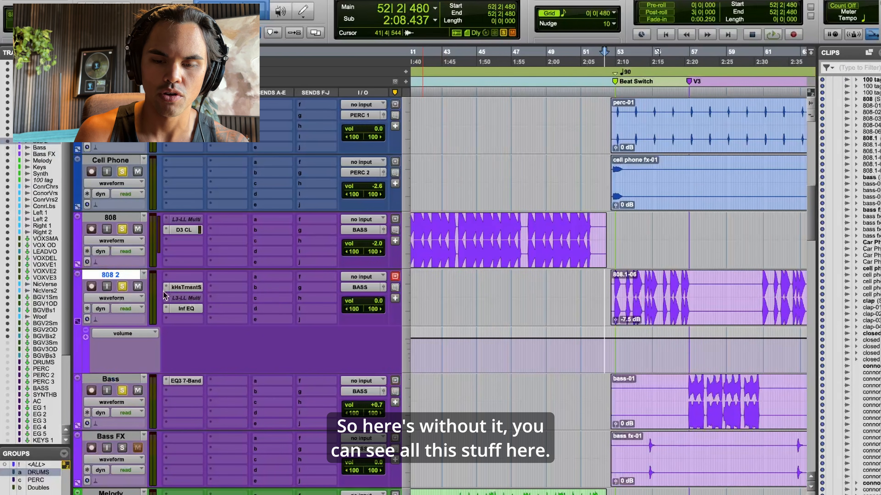
key(space)
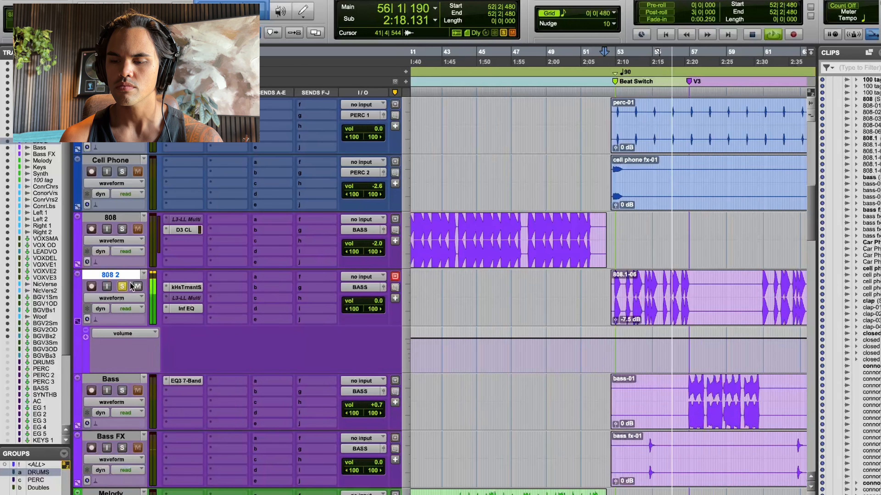
key(space)
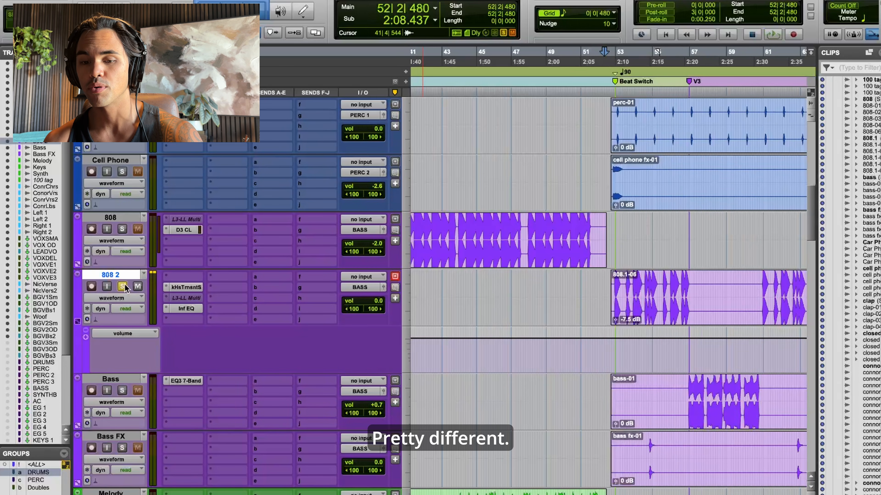
- Solo the Keys track for playback from bar 53 and open its EQ3 7-Band settings
scroll(271, 235, down, 5)
scroll(560, 262, left, 2)
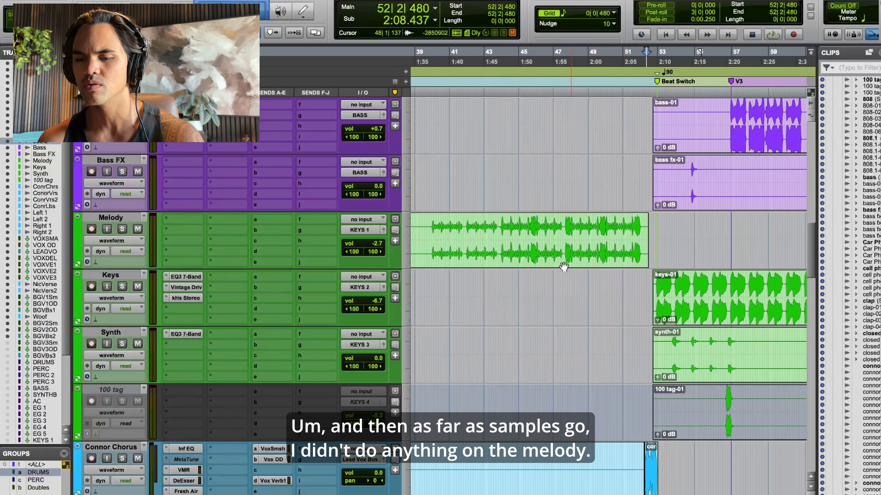
drag(496, 250, 559, 217)
key(shift+s)
key(space)
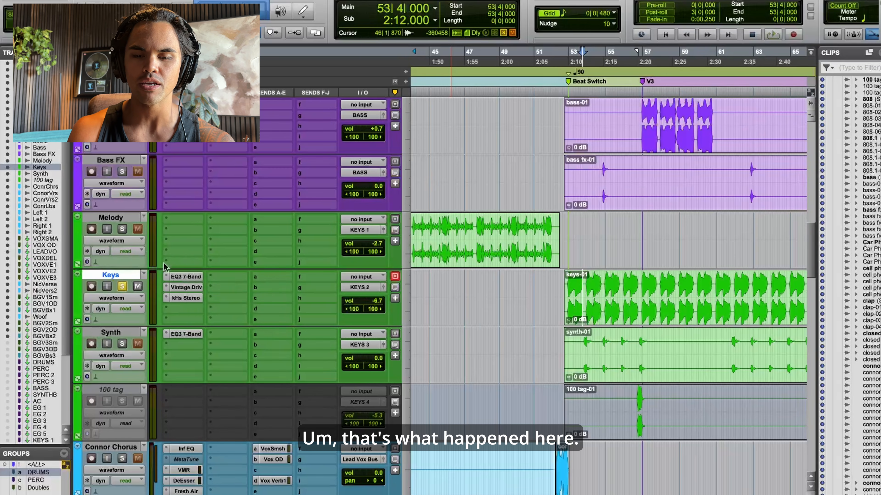
click(178, 275)
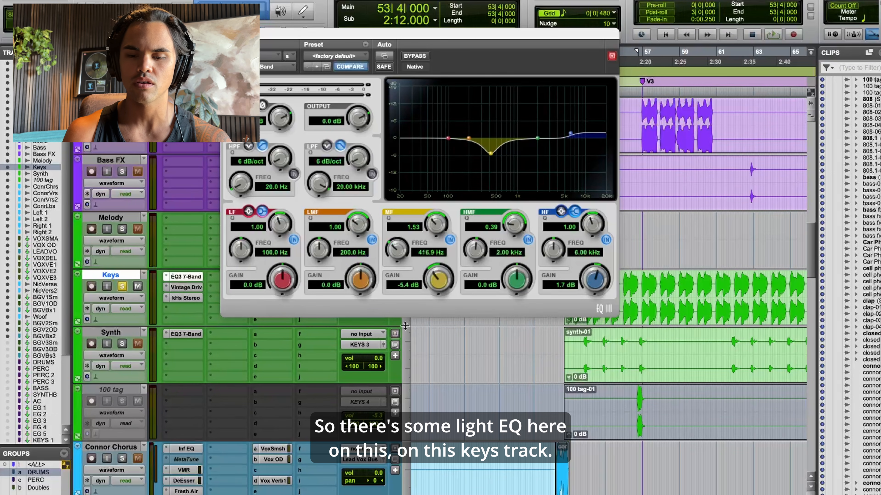
- Open the Vintage Drive and kHs Stereo plug-ins on the Keys track to review their settings
click(175, 287)
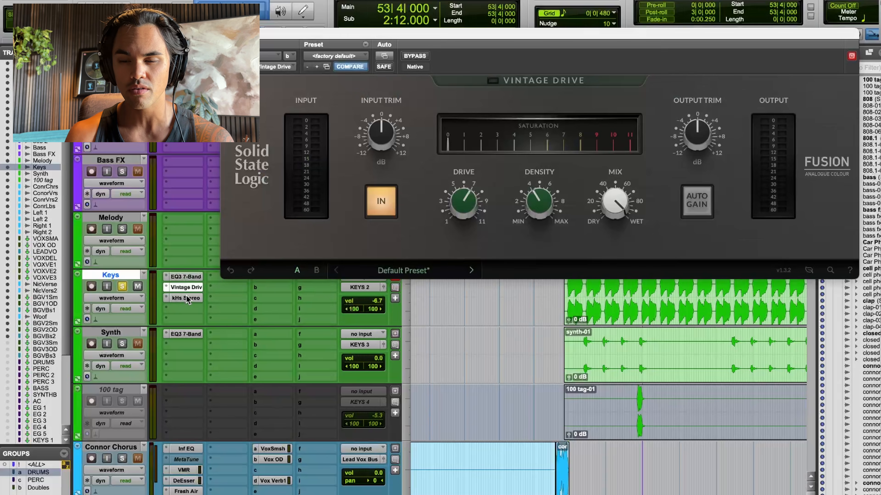
click(187, 298)
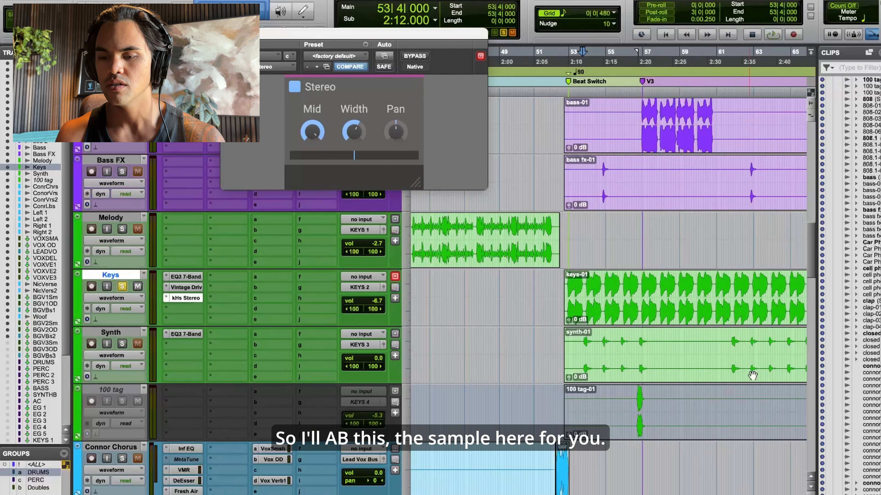
- Play the soloed Keys track from bar 56, A/B its inserts bypassed and active, and take the track out of solo
click(638, 287)
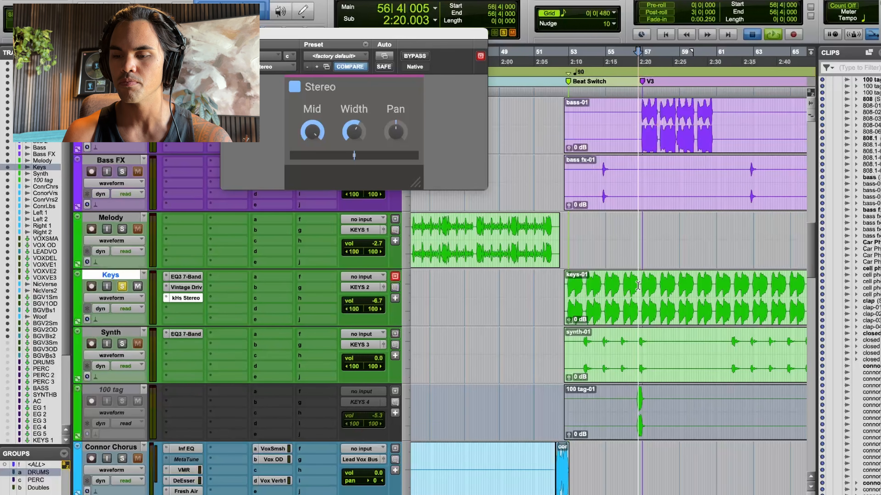
key(space)
key(shift+a)
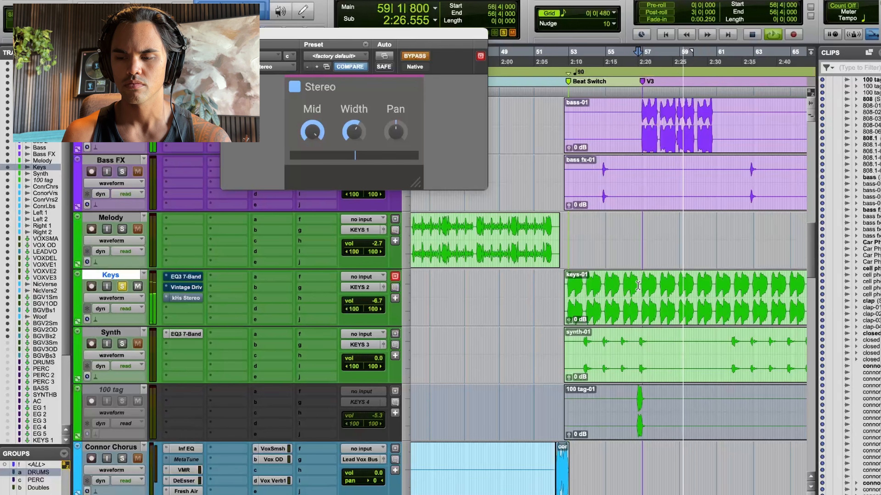
key(shift+a)
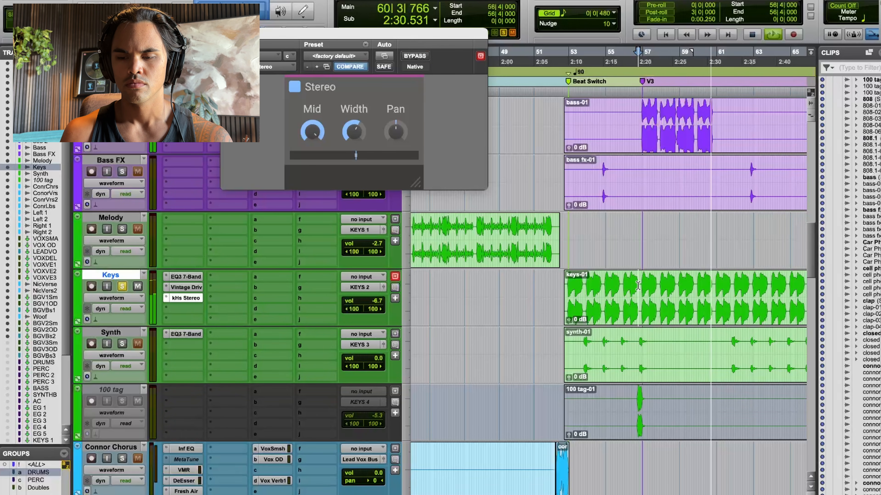
click(122, 286)
key(space)
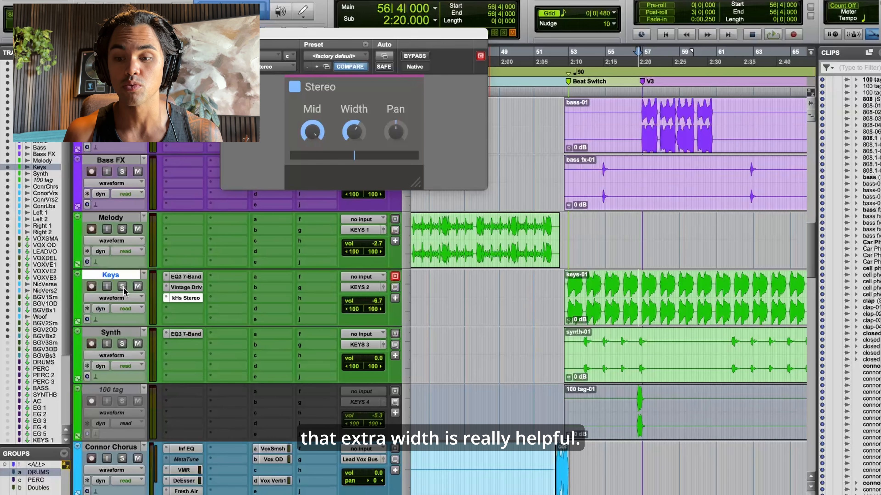
- Look over the vocal tracks and examine the Connor Verse clips from bar 40 up to the beat switch
scroll(175, 404, down, 5)
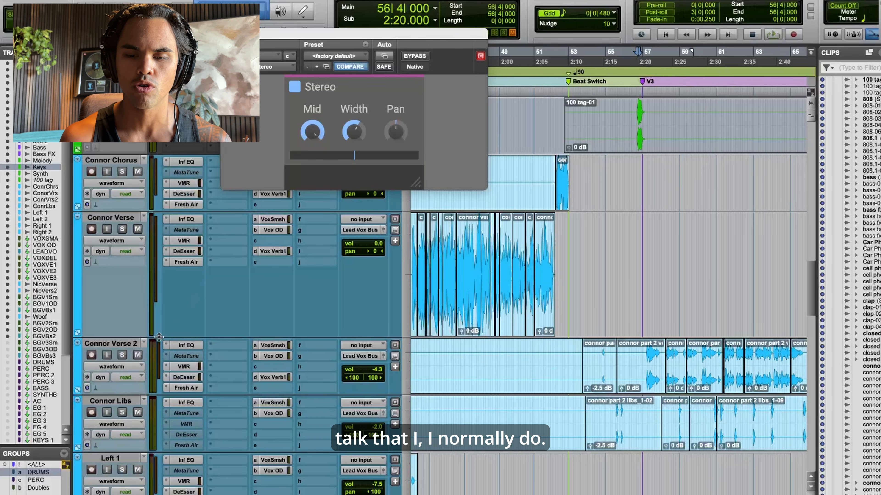
scroll(188, 363, down, 15)
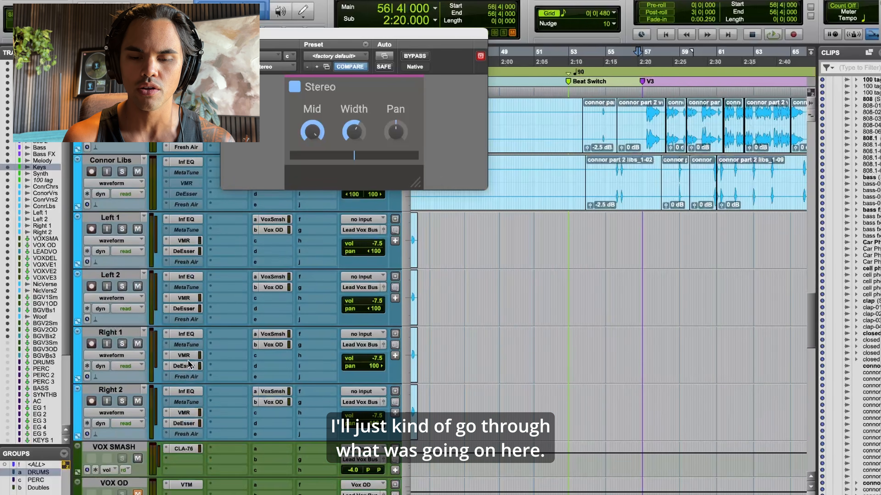
scroll(188, 364, up, 15)
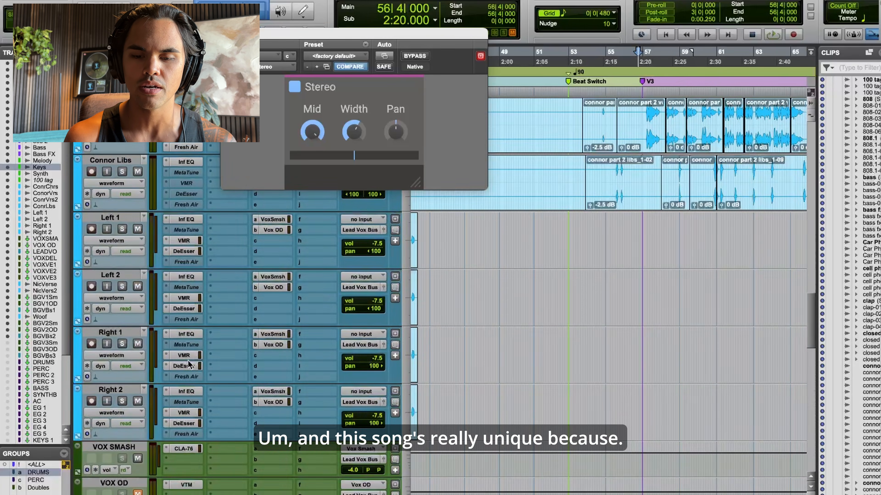
key(super+[)
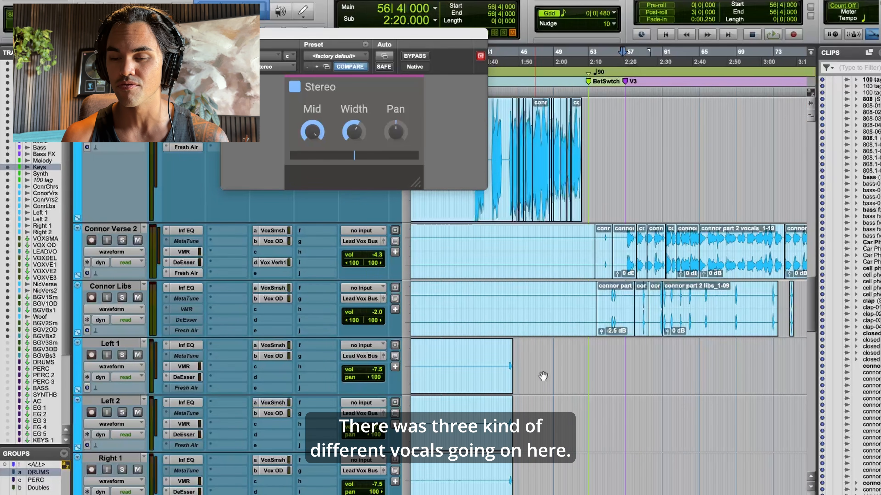
scroll(543, 376, up, 6)
scroll(485, 312, down, 2)
click(475, 302)
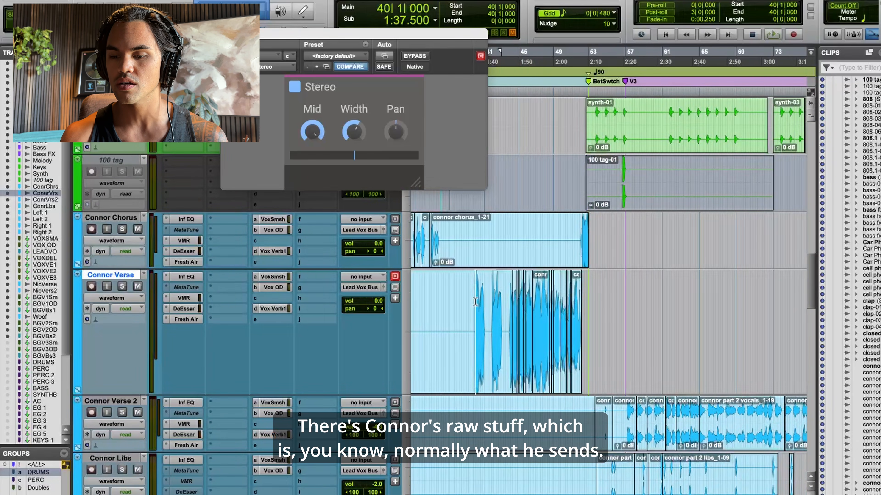
key(super+])
key(super+])
drag(595, 299, 756, 291)
- Find the Nic Verse track and select its first short phrase between bars 15 and 17
scroll(652, 301, down, 10)
key(super+[)
key(super+[)
scroll(653, 302, down, 12)
scroll(652, 302, right, 5)
scroll(652, 301, left, 10)
click(523, 220)
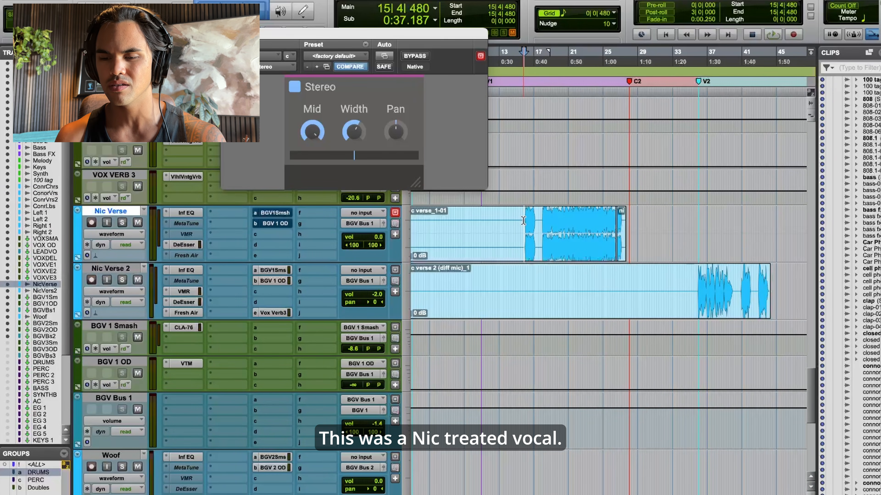
drag(520, 221, 538, 227)
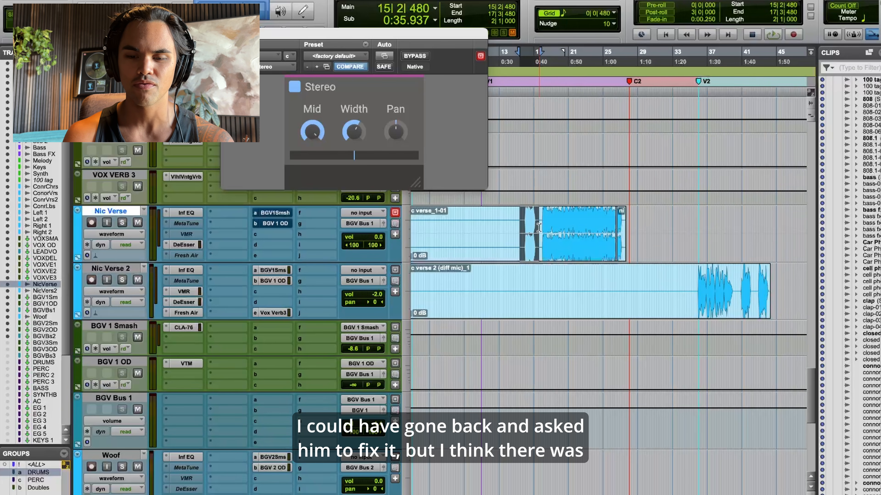
key(t)
key(t)
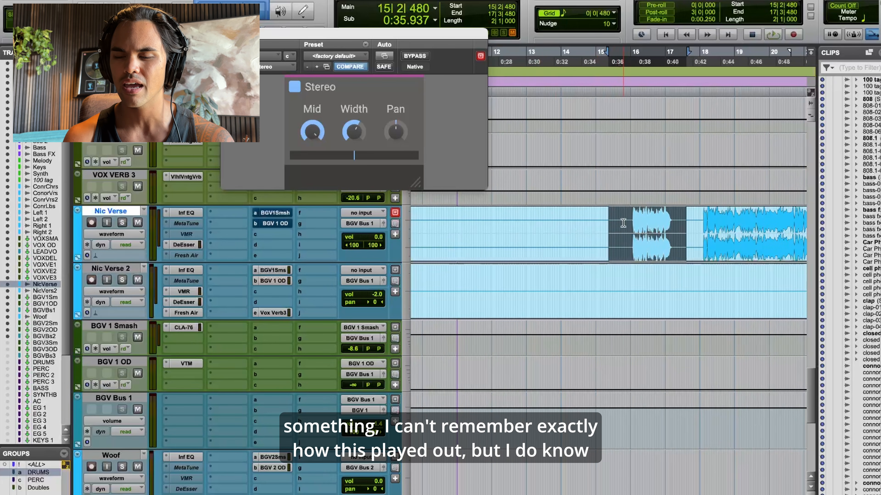
drag(623, 224, 681, 231)
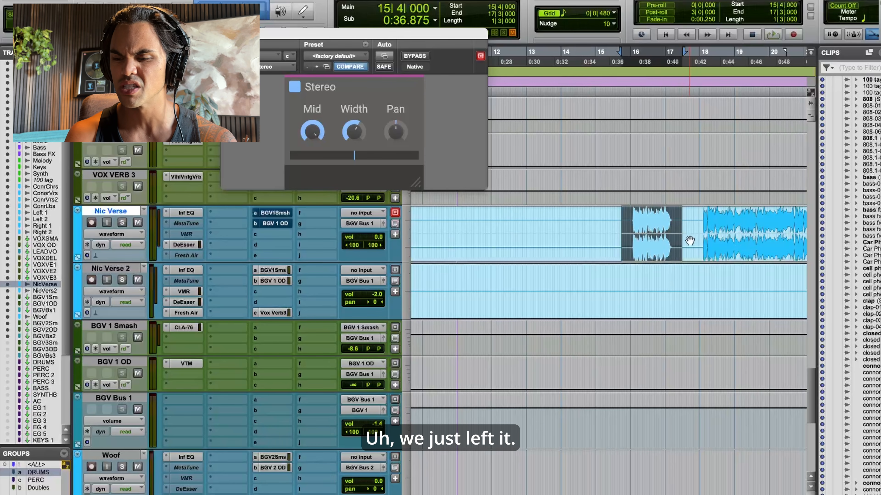
- Solo the Connor Verse track and play its raw vocal from bar 10 with inserts and sends bypassed
key(super+[)
scroll(686, 235, up, 1)
scroll(686, 235, left, 1)
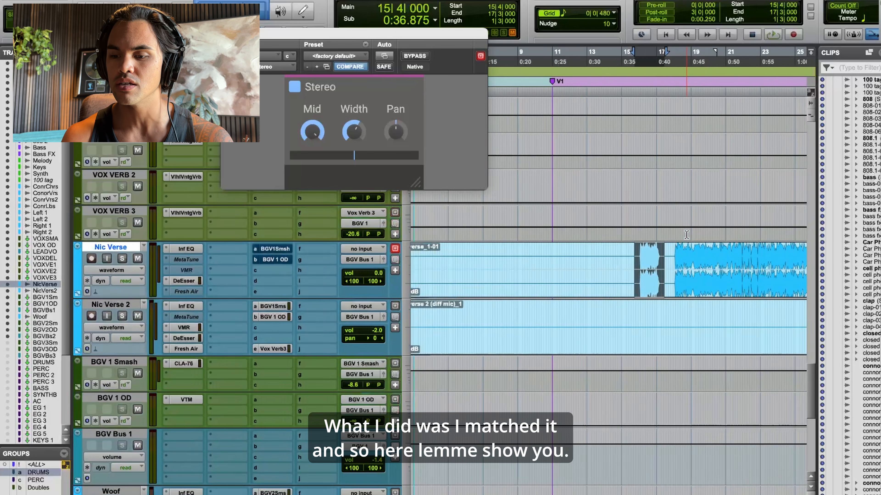
scroll(687, 235, up, 15)
scroll(686, 235, right, 1)
click(492, 319)
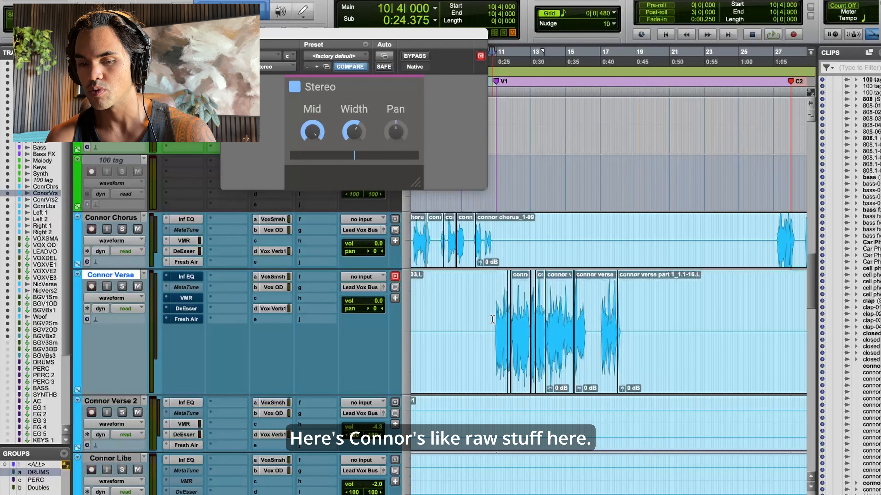
key(shift+s)
key(space)
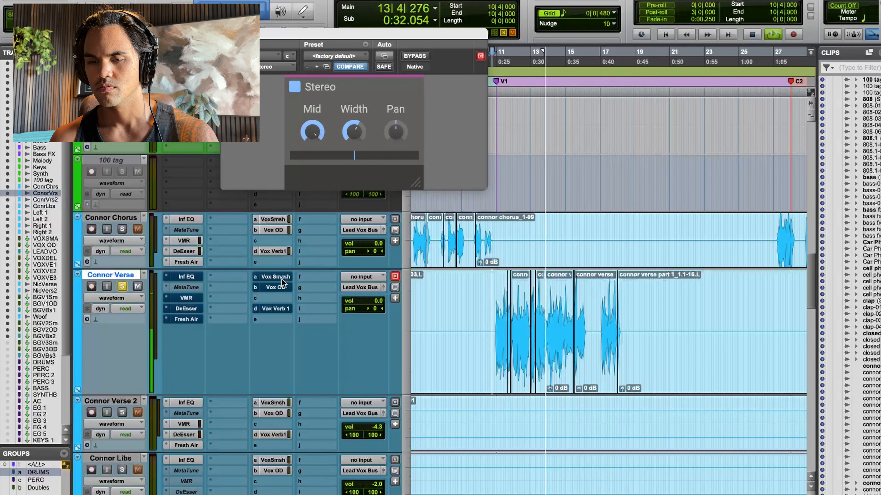
key(space)
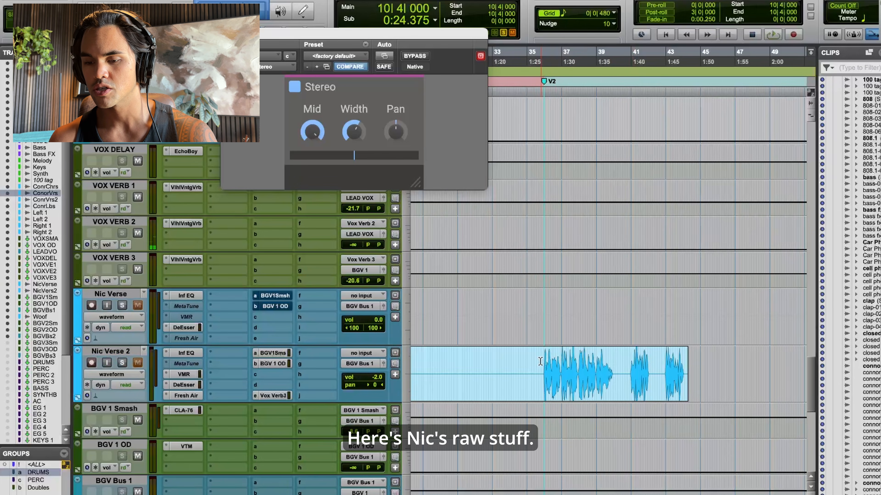
- Audition Nic Verse 2 soloed from the V2 marker, and Nic Verse from bar 17 with its inserts bypassed
key(shift+s)
key(space)
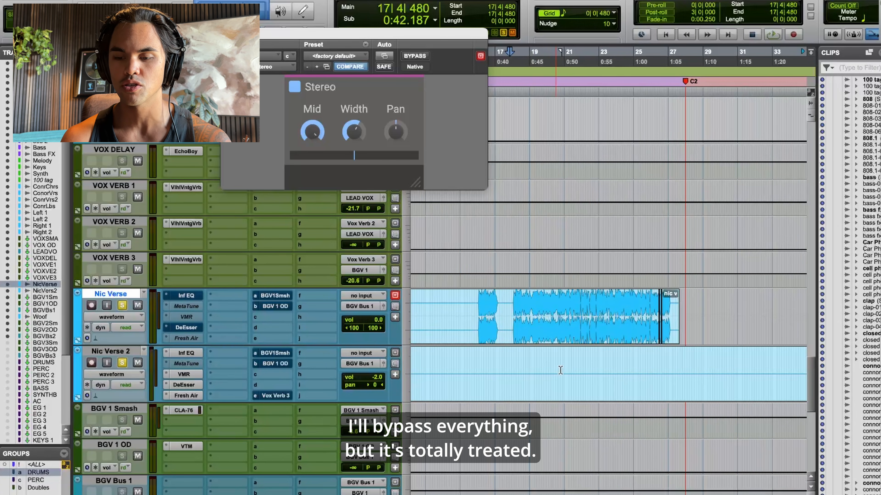
key(space)
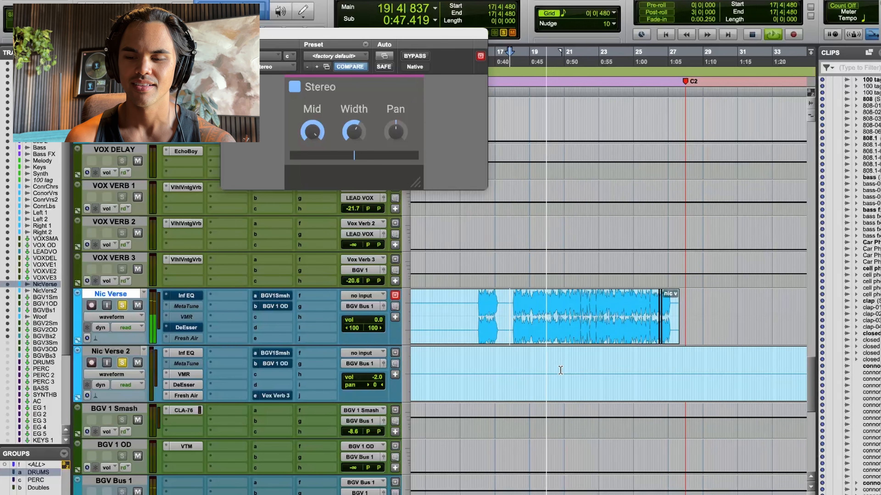
key(space)
key(space)
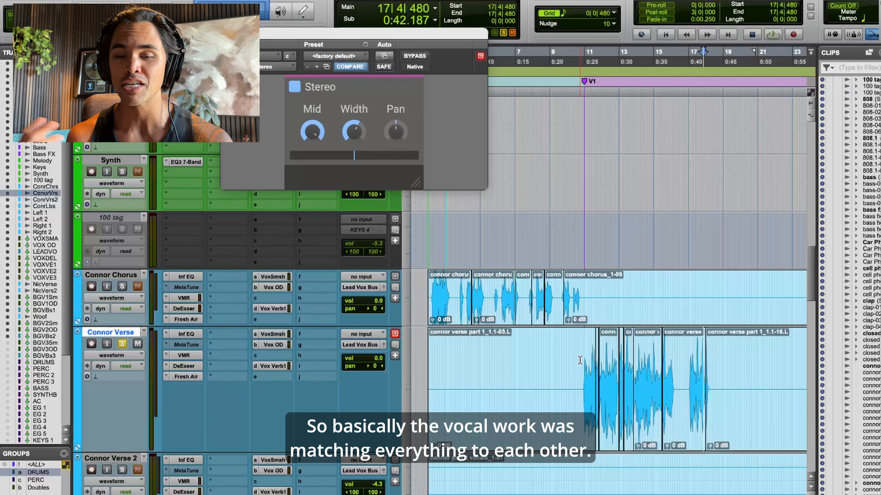
- Locate the heavily edited Connor Verse clips around bar 44 and examine their cuts up close
key(super+bracketleft)
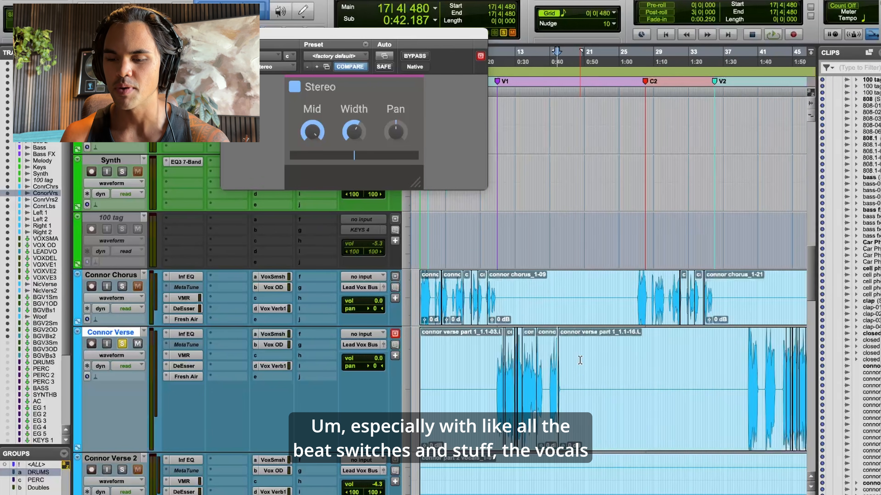
scroll(580, 360, down, 5)
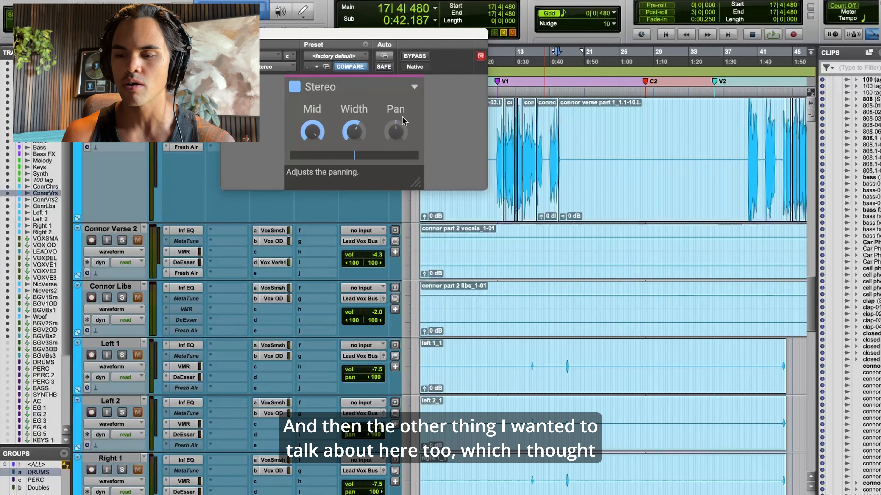
scroll(679, 226, up, 2)
scroll(680, 226, right, 2)
double_click(707, 190)
key(super+])
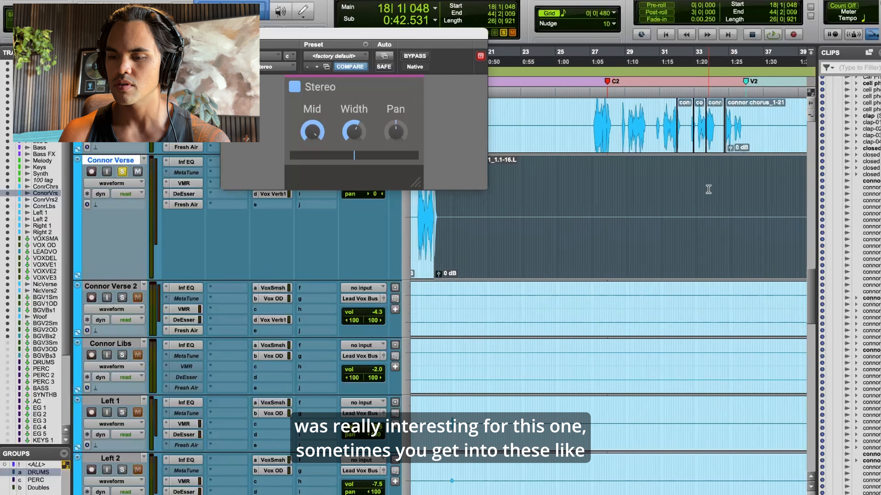
scroll(708, 190, right, 4)
click(729, 180)
key(super+])
key(super+])
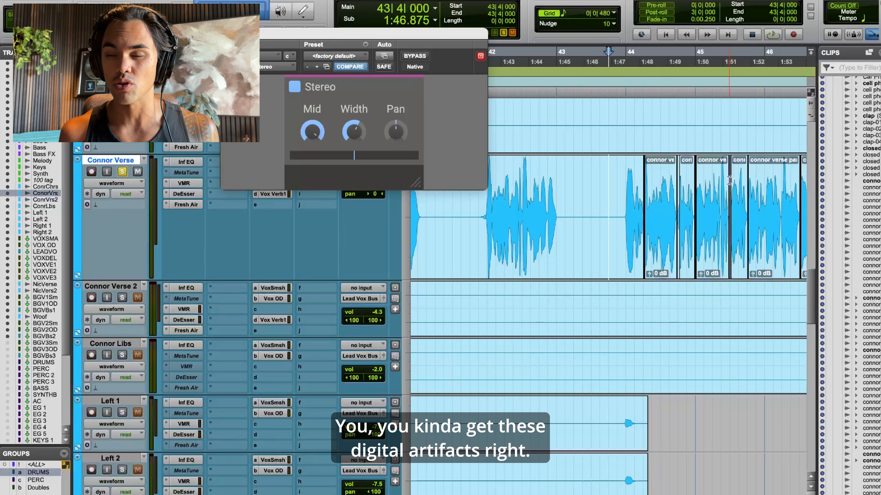
key(super+[)
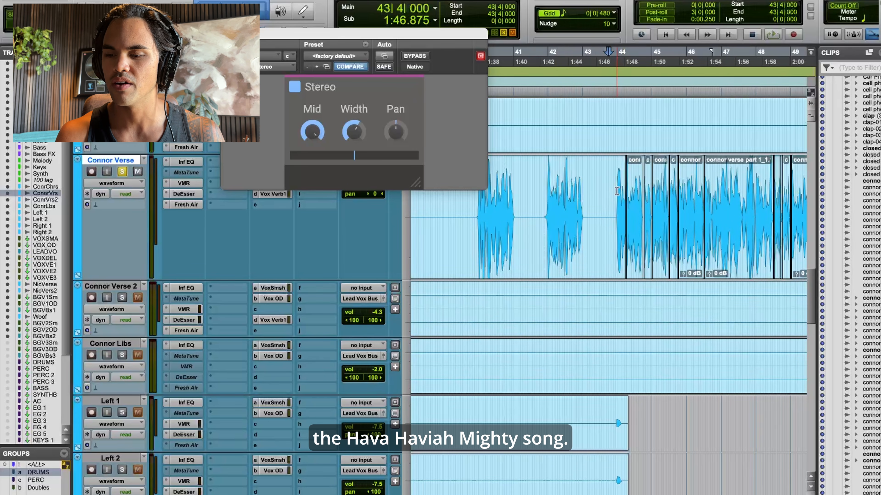
scroll(617, 190, right, 3)
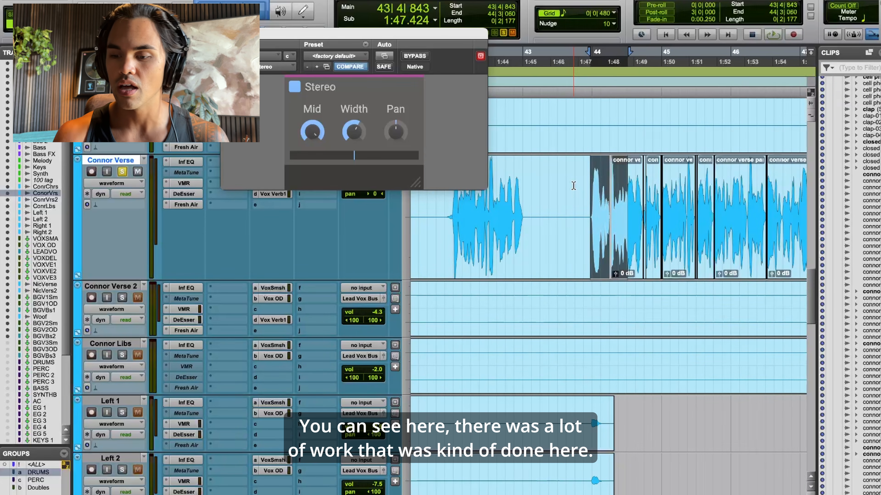
- Select the Connor Verse phrase around bar 44 and show iZotope RX 5 De-click among the AudioSuite noise reduction plug-ins
drag(573, 185, 642, 186)
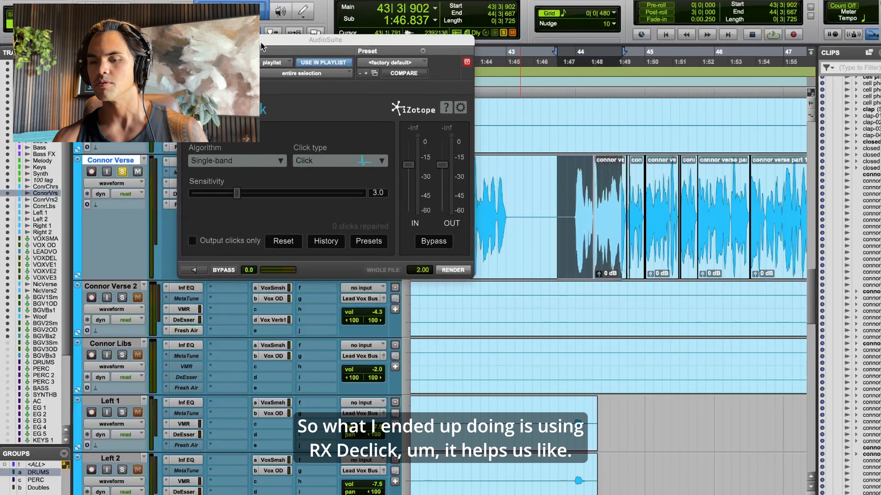
drag(262, 45, 350, 125)
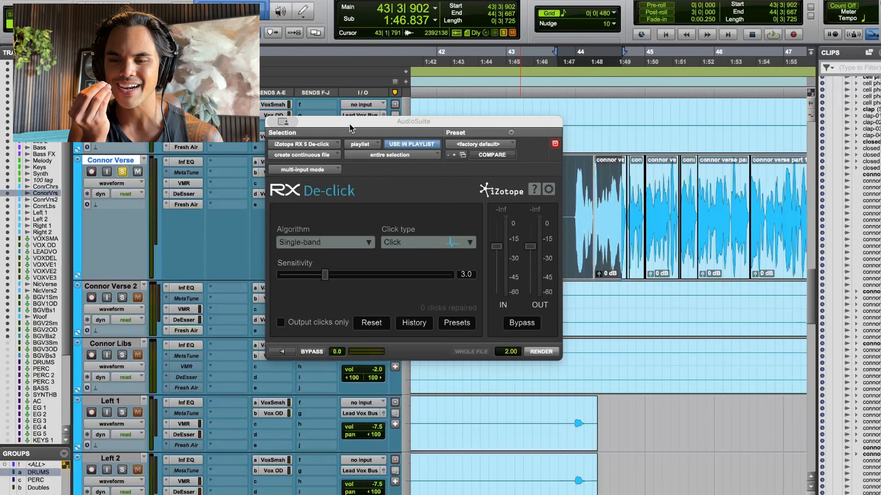
key(super+])
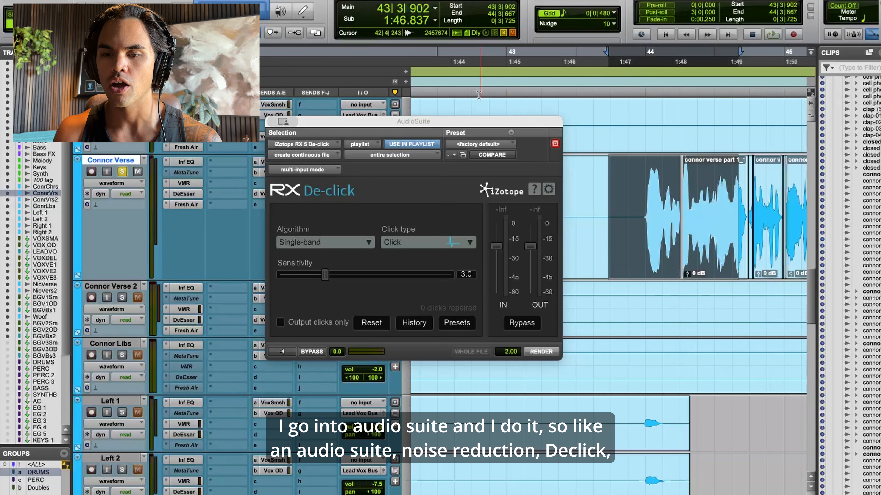
click(301, 144)
mouse_move(297, 78)
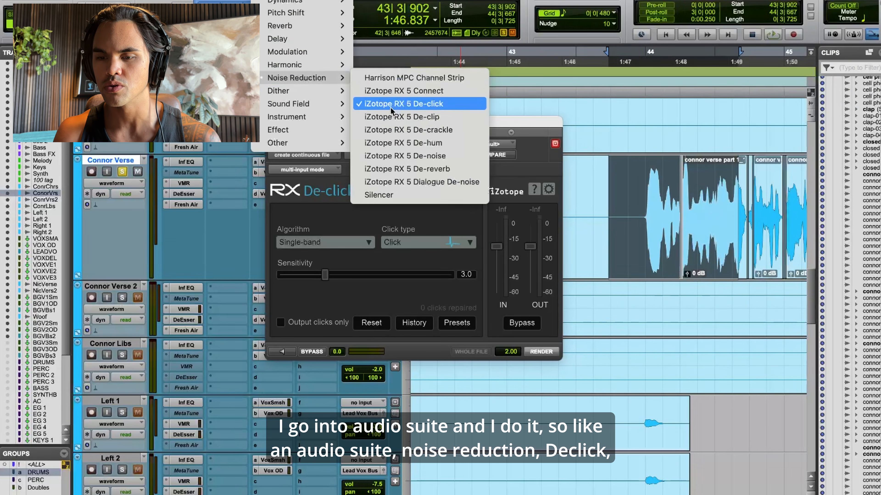
click(633, 227)
- Mark short spots around the start of bar 44 on Connor Verse and review the edited clips up to bar 47
drag(630, 203, 654, 203)
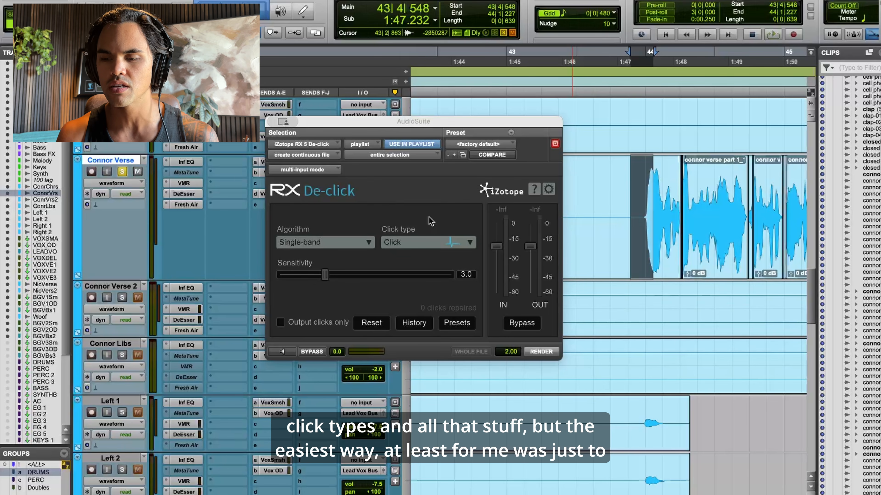
drag(616, 203, 622, 202)
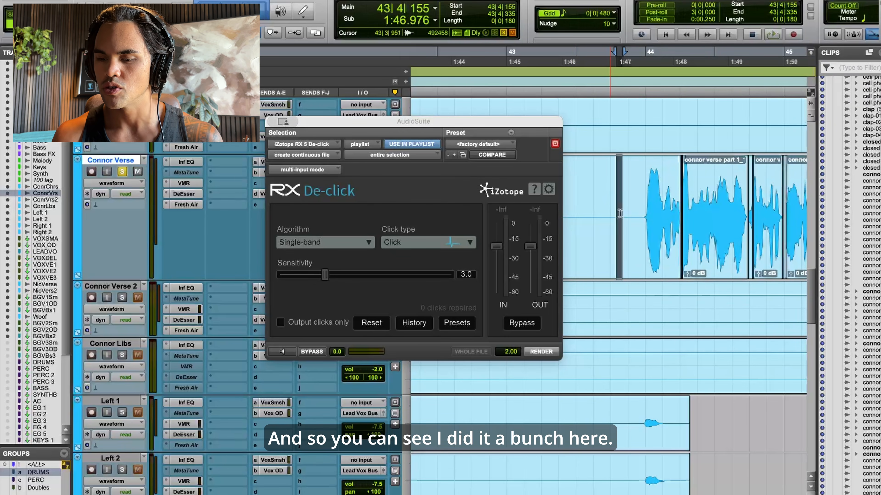
click(620, 213)
scroll(620, 213, right, 5)
key(r)
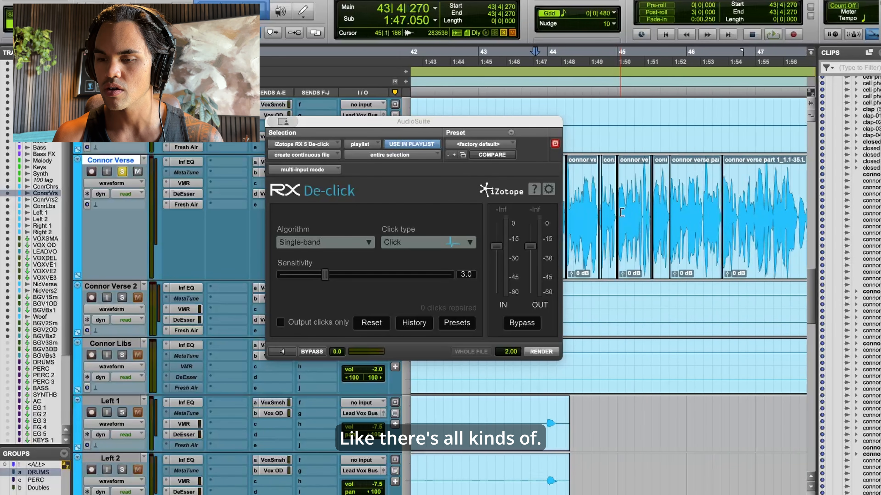
- Review the remaining edited Connor Verse clips up to bar 52 and look over the second verse as a whole
scroll(620, 214, right, 3)
scroll(621, 213, right, 6)
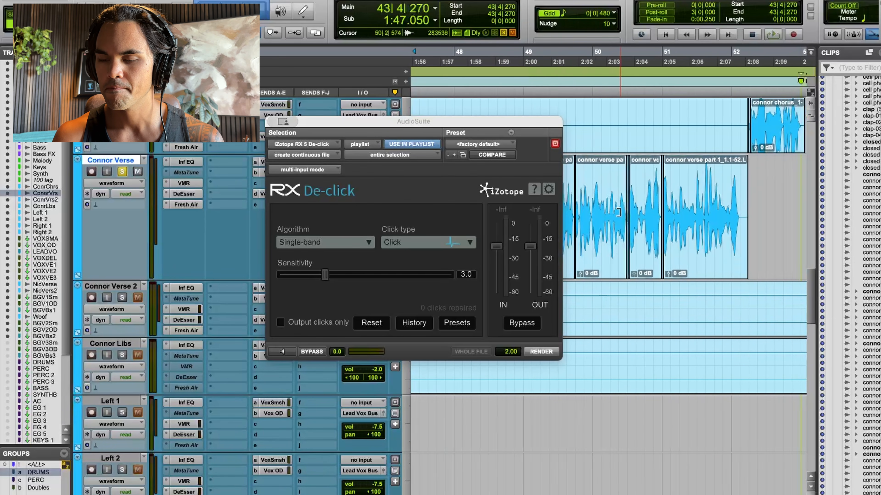
key(r)
key(r)
scroll(620, 214, left, 8)
scroll(620, 214, right, 8)
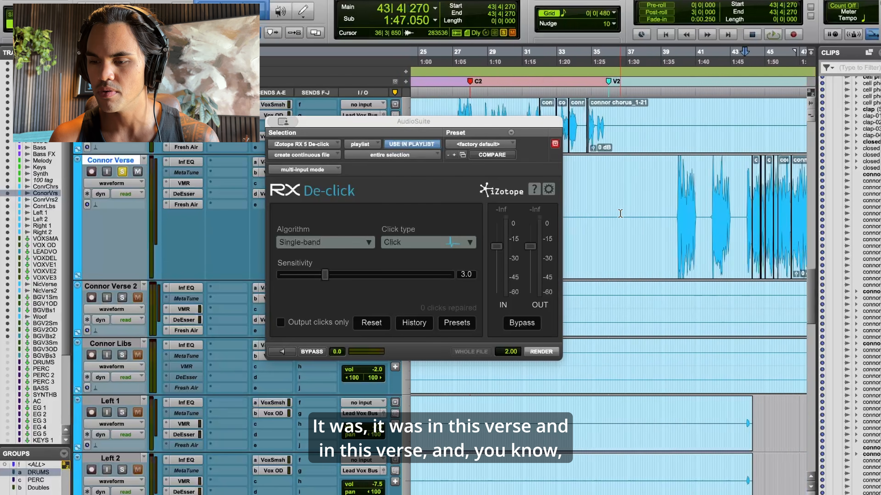
- Mark the edited Connor Verse clips of the first verse from bar 10 to 18, and set the cursor just before the V1 marker
scroll(620, 214, left, 8)
scroll(620, 213, up, 4)
scroll(620, 213, down, 5)
drag(578, 181, 713, 180)
key(t)
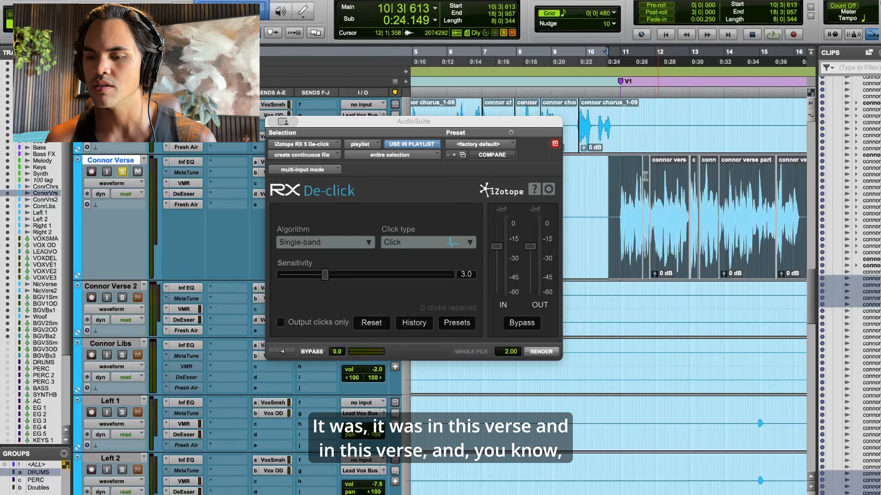
click(616, 180)
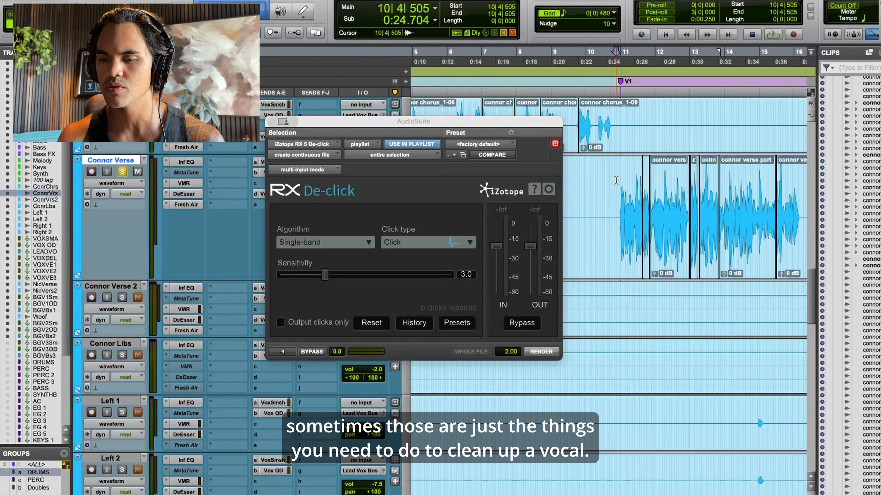
- Review the L3-LL Multimaximizer settings on the ALL MUSIC and ALL VOCAL buses
scroll(616, 180, down, 1)
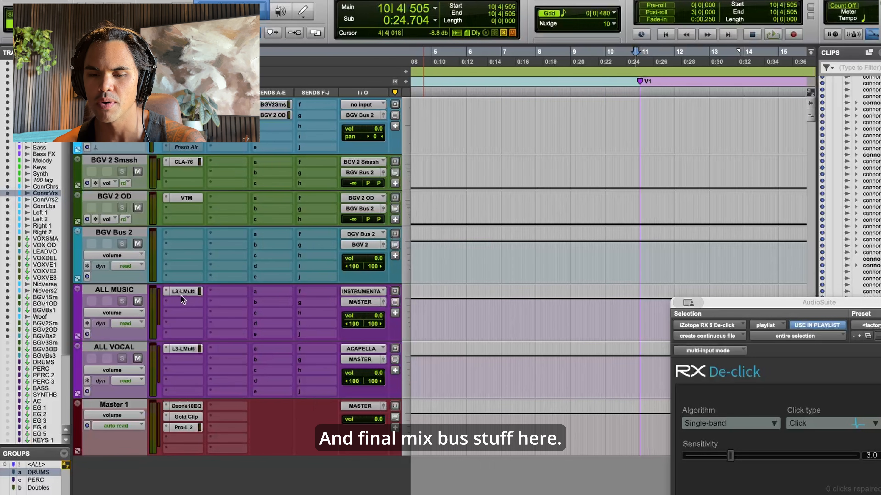
click(185, 292)
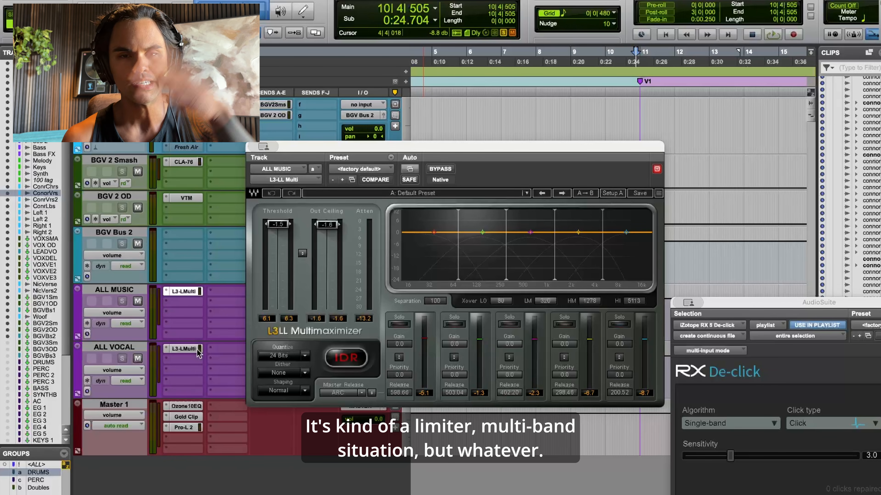
click(125, 288)
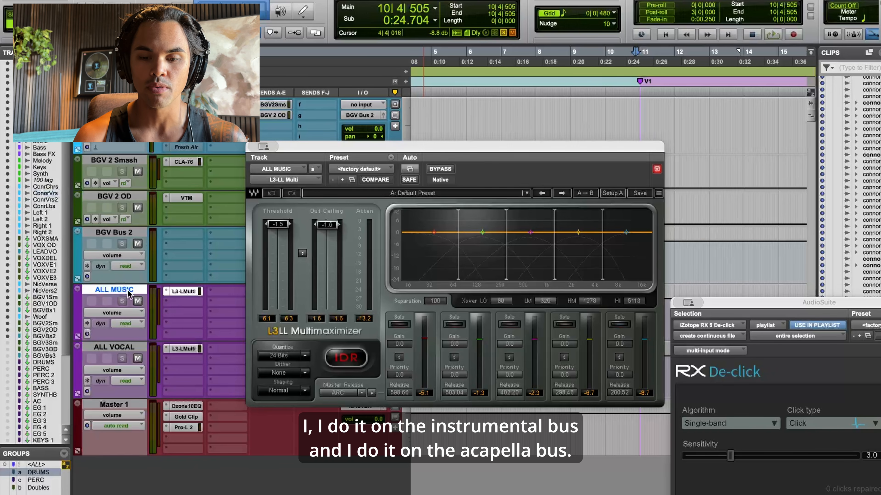
click(140, 350)
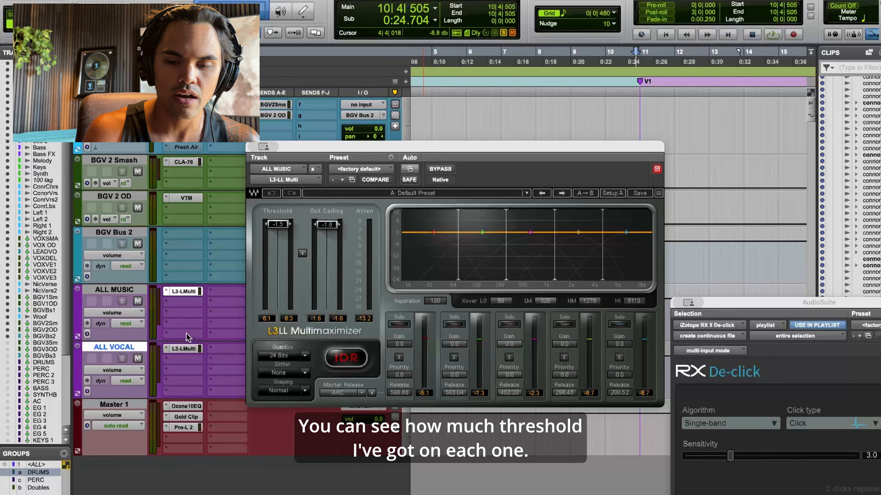
click(184, 349)
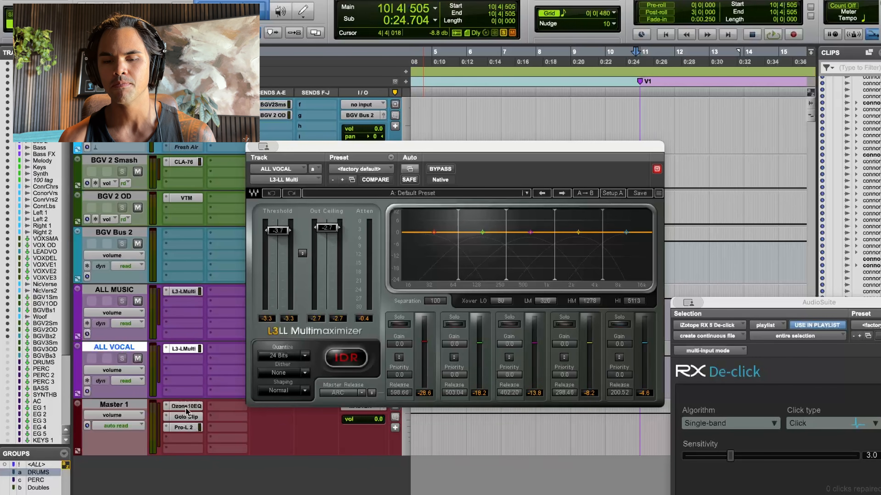
- Show the Master 1 plug-in chain and compare the Mid and Side curves of its Ozone 10 EQ
click(139, 403)
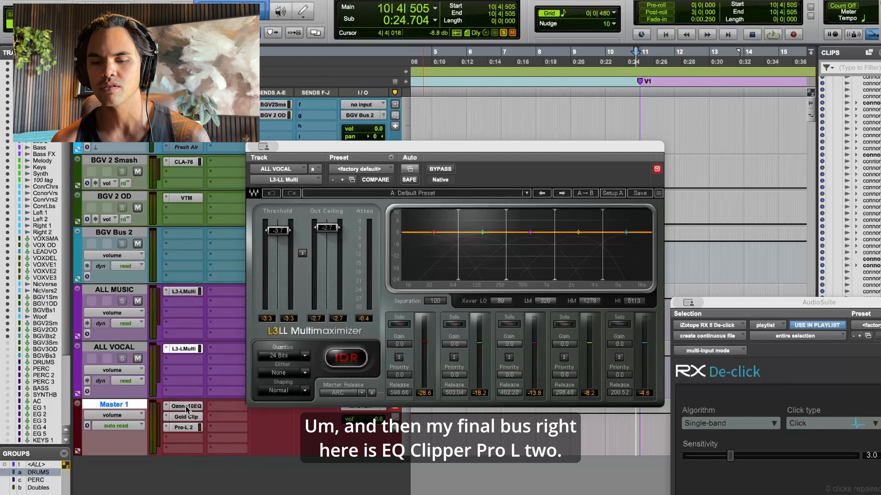
click(186, 417)
click(184, 427)
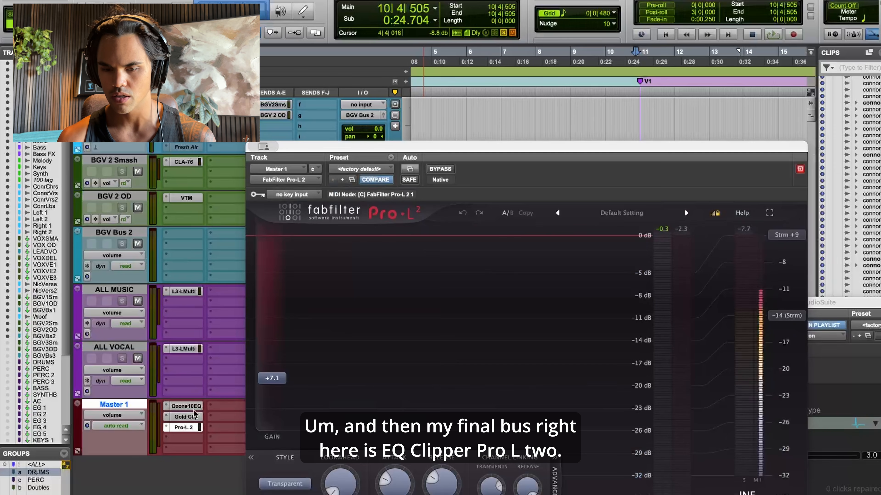
click(187, 406)
drag(410, 154, 331, 101)
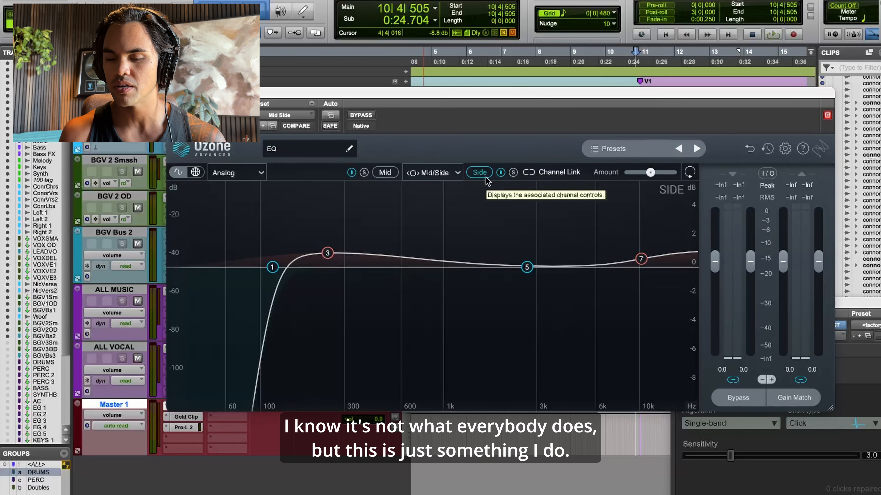
click(384, 173)
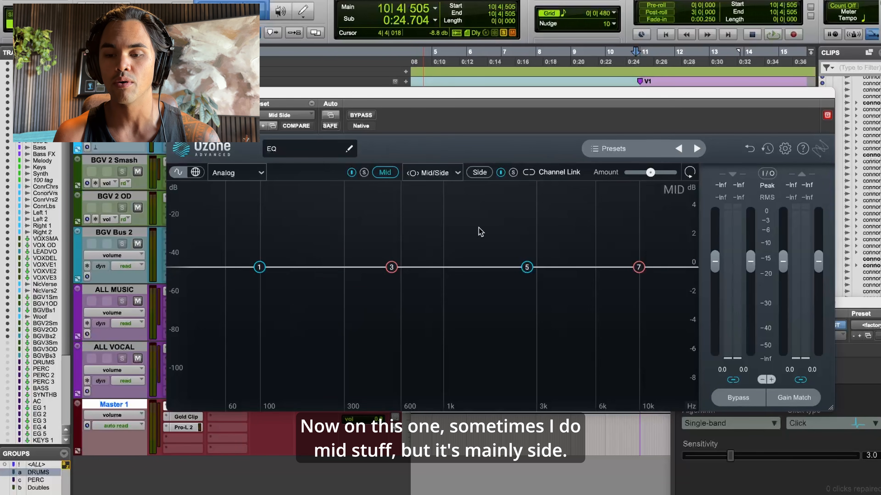
click(480, 172)
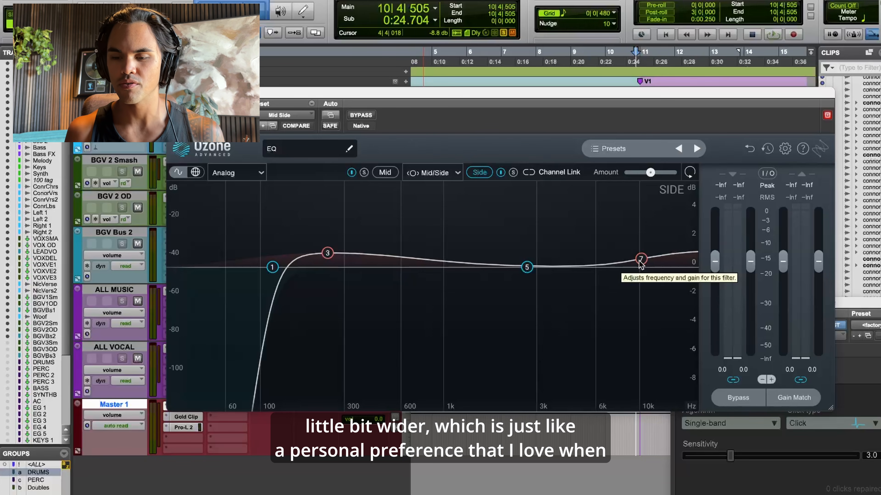
- Show the Gold Clip plug-in on Master 1 and turn off its Alchemy and Gold processing
click(186, 418)
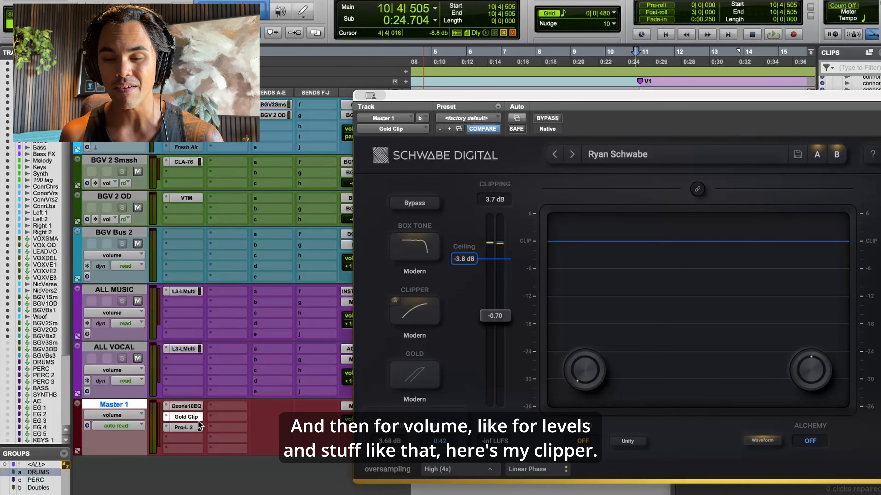
drag(471, 94, 315, 80)
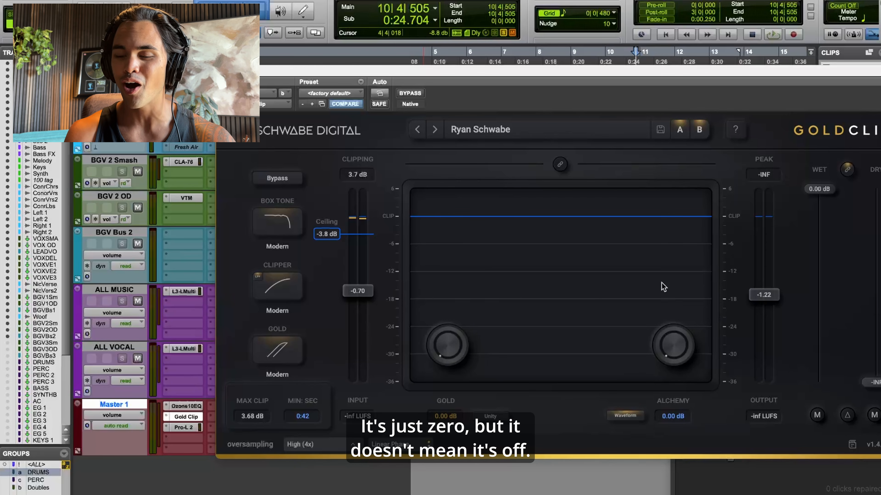
click(677, 357)
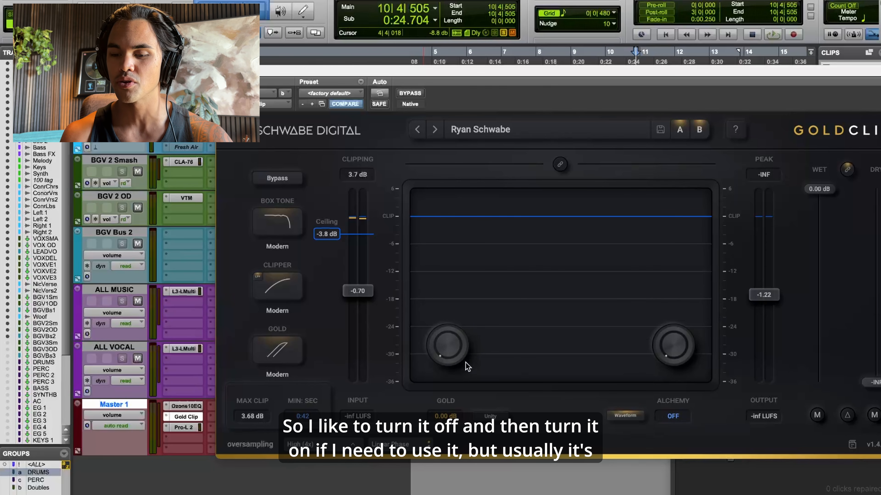
click(450, 360)
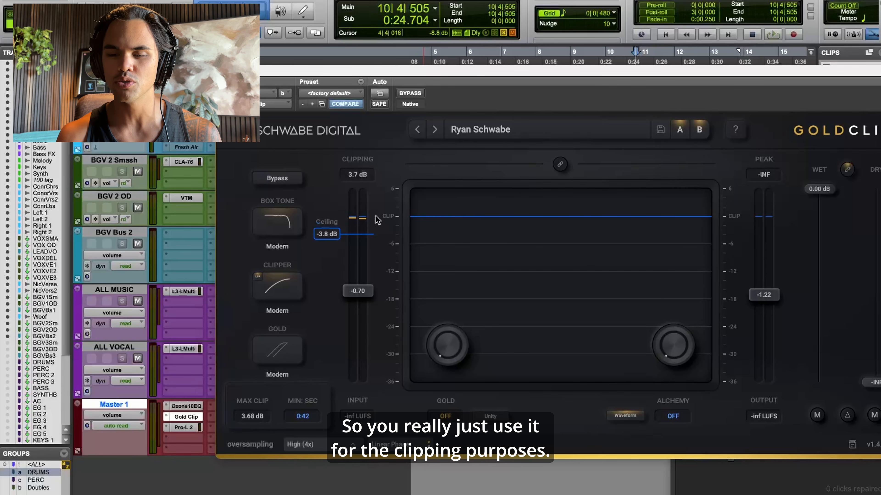
- Examine the FabFilter Pro-L 2 limiter on Master 1, including its output level, attack and release settings
click(183, 427)
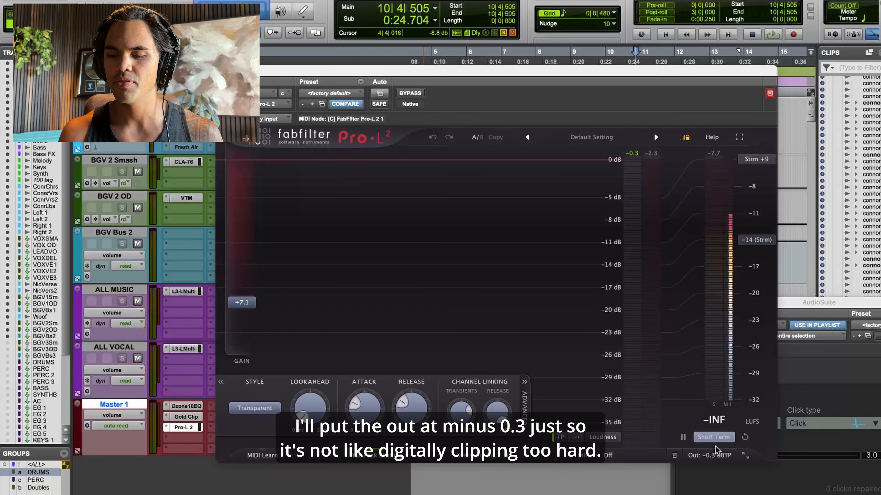
mouse_move(720, 447)
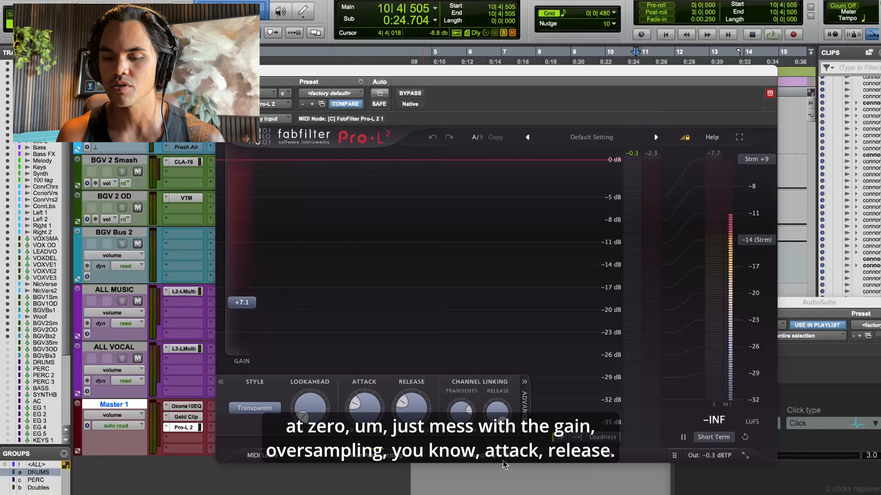
mouse_move(410, 403)
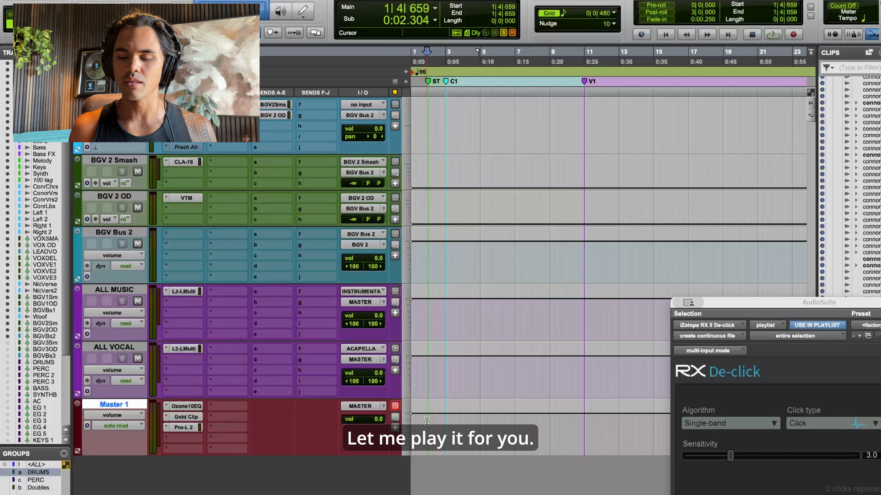
- Play the full mix from just before the C1 marker until shortly before V1
key(space)
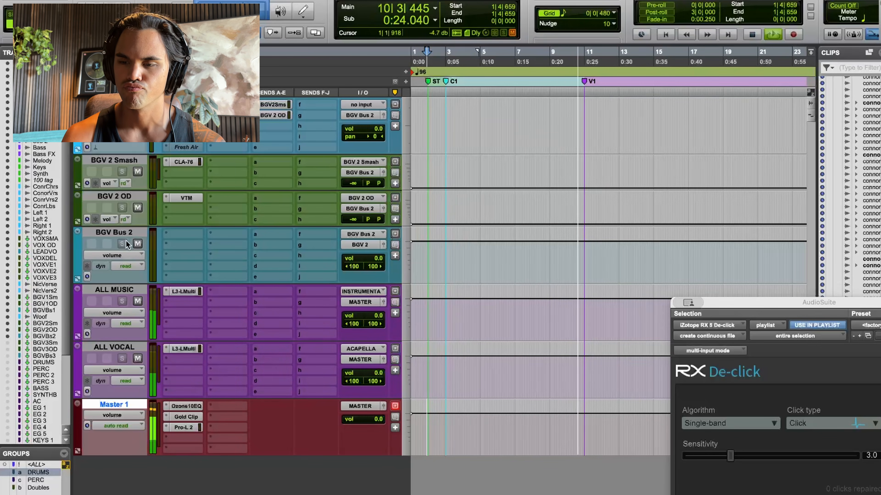
key(space)
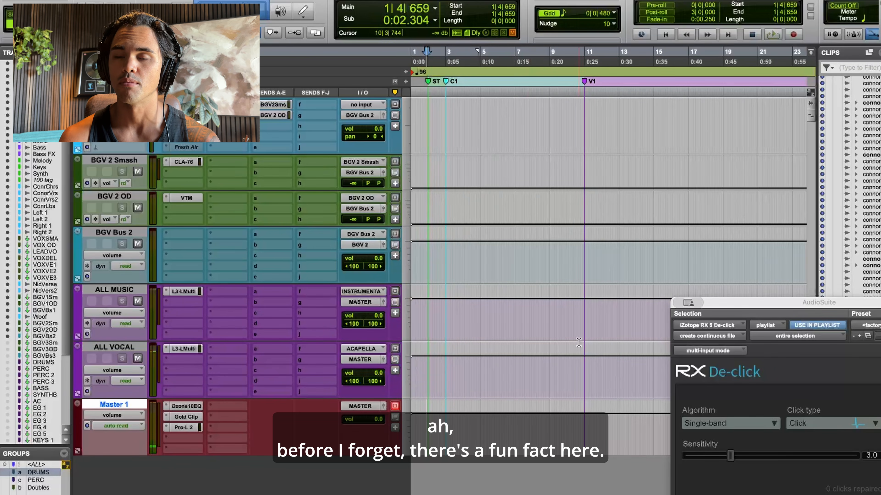
- Locate the Beat Switch marker at bar 53 and look over its tracks from the vocals up to the Car Phone demo
scroll(579, 343, right, 10)
scroll(578, 342, up, 20)
scroll(578, 342, right, 10)
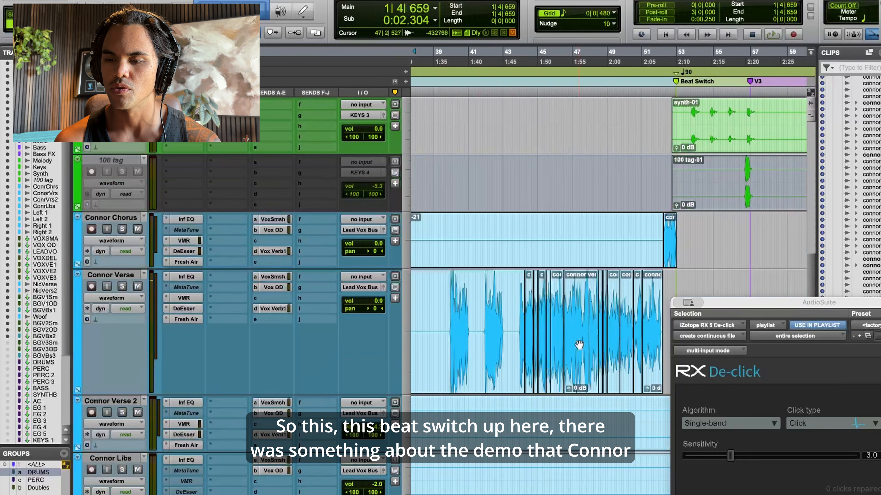
scroll(492, 175, up, 2)
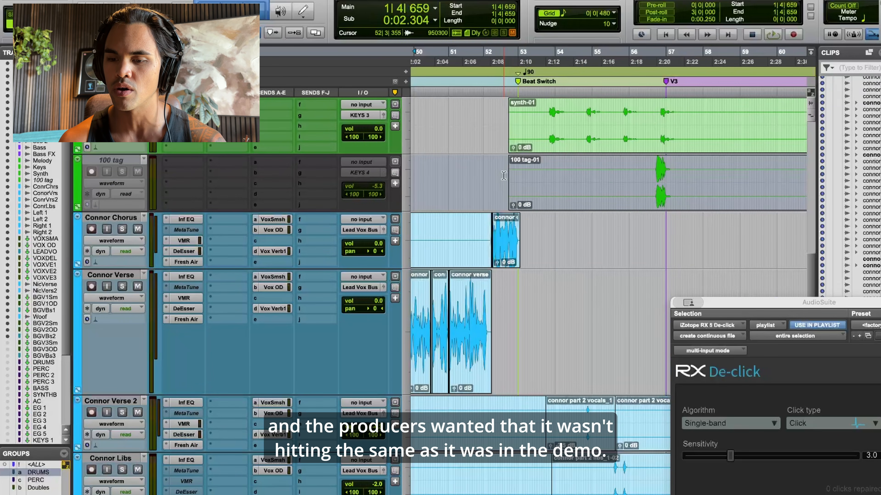
scroll(504, 176, up, 5)
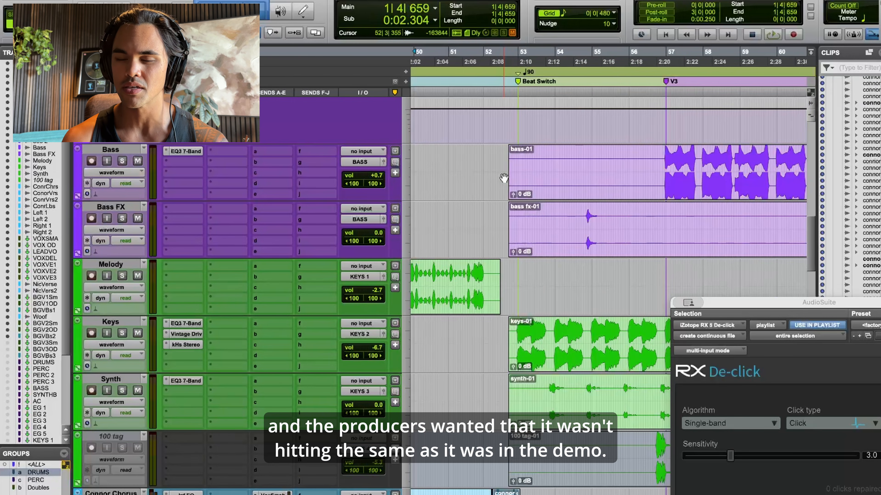
scroll(503, 177, up, 3)
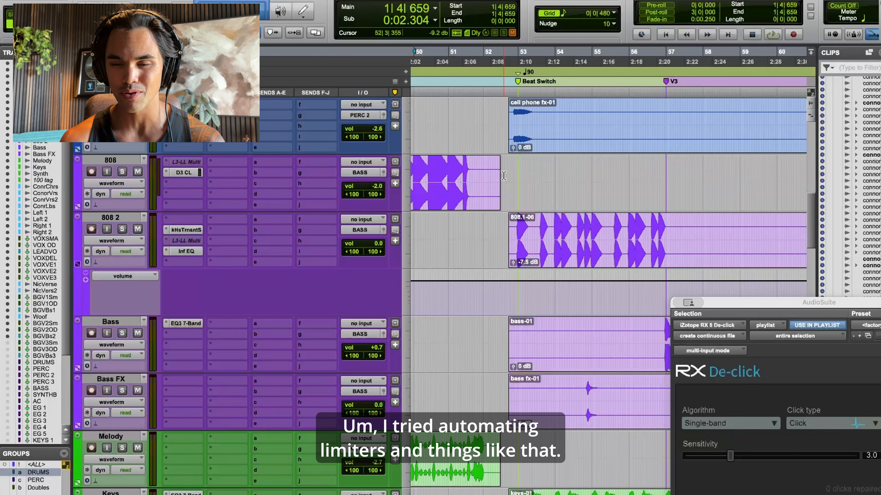
scroll(504, 175, up, 2)
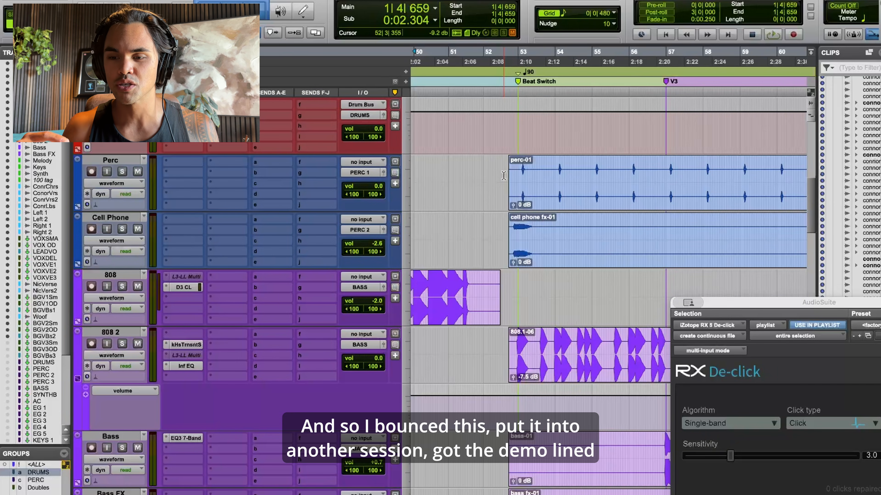
scroll(503, 176, up, 7)
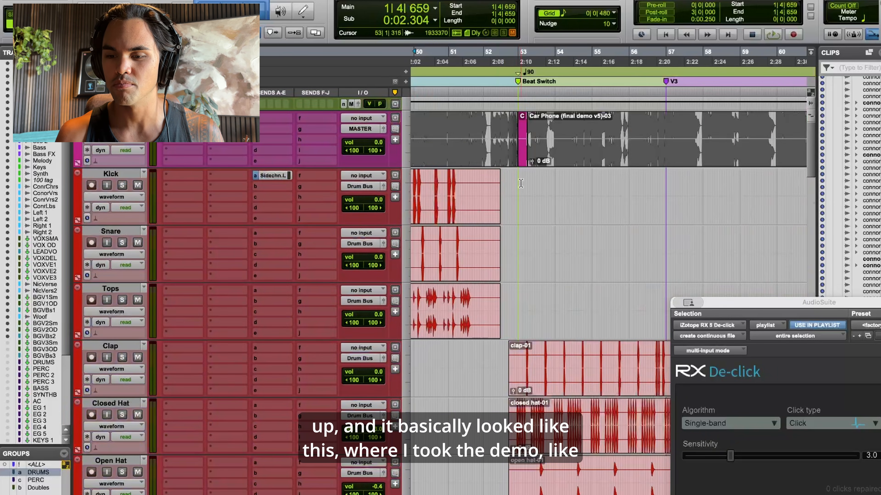
- Examine the short Car Phone demo clip at the Beat Switch up close, marking the span around it and selecting the clip
click(510, 188)
key(super+])
key(super+])
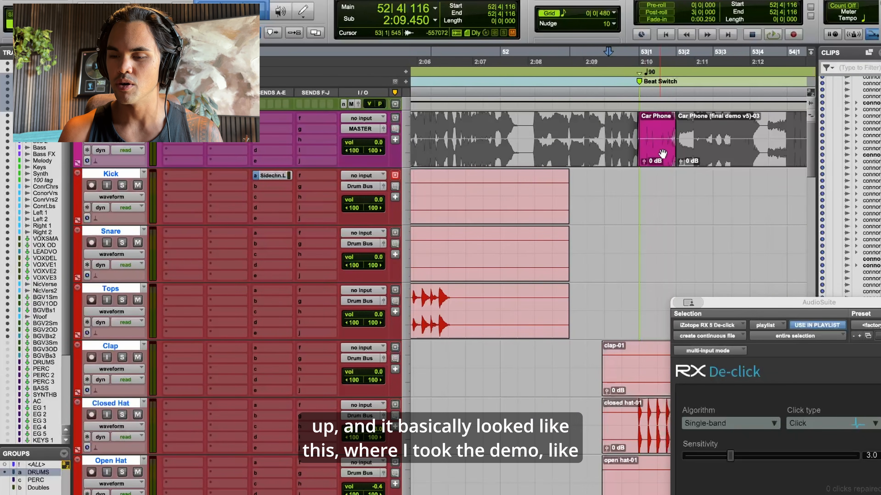
click(656, 142)
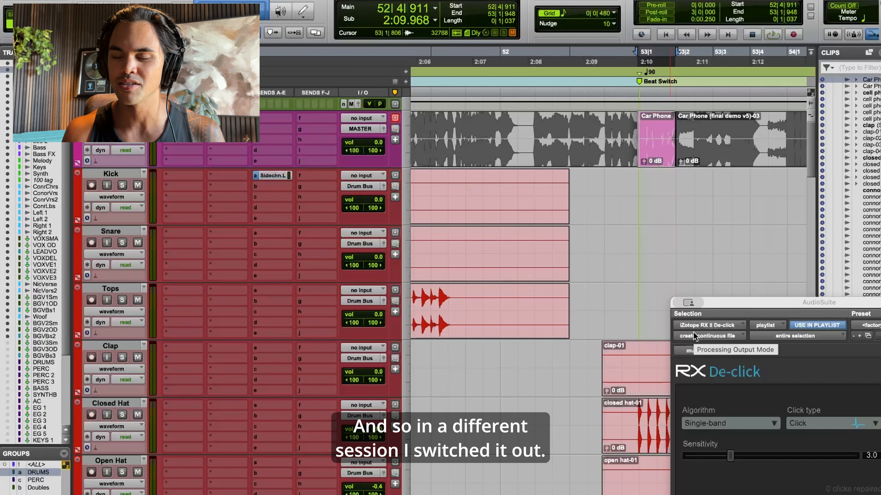
drag(628, 138, 681, 186)
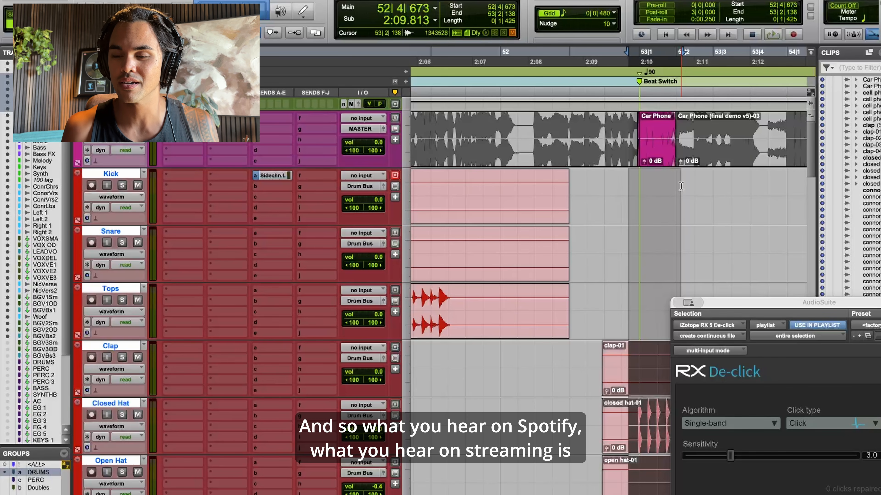
click(660, 163)
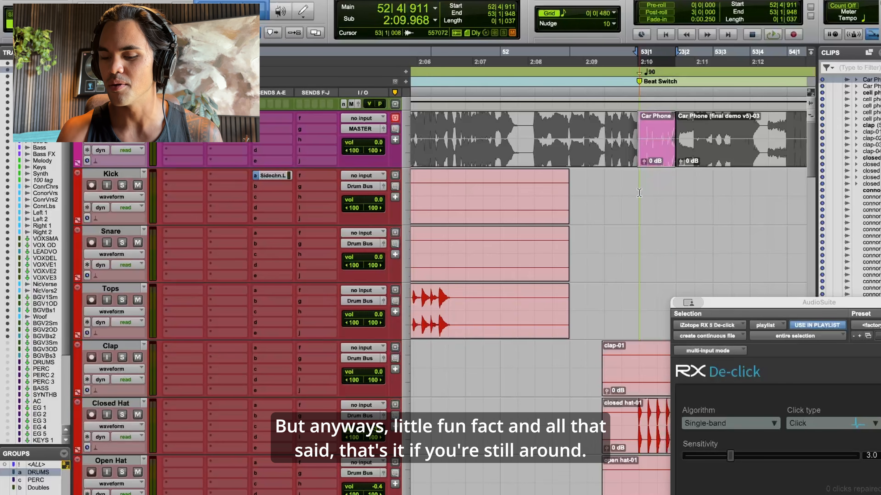
key(r)
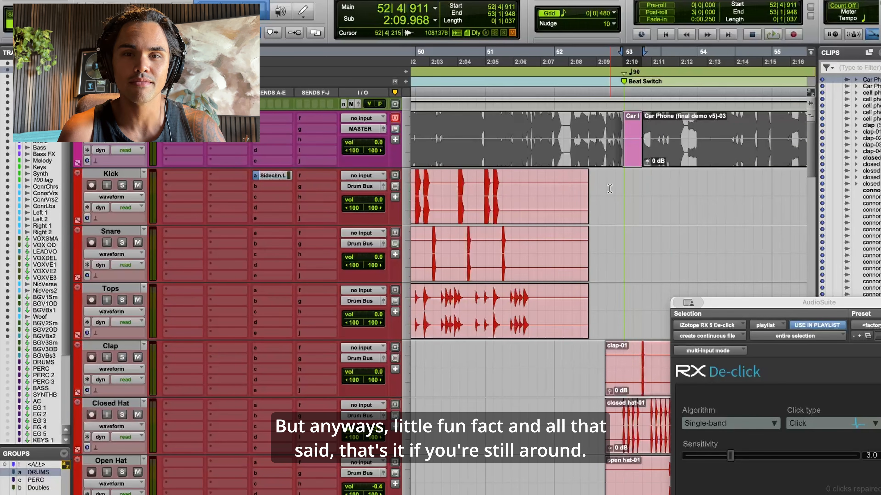